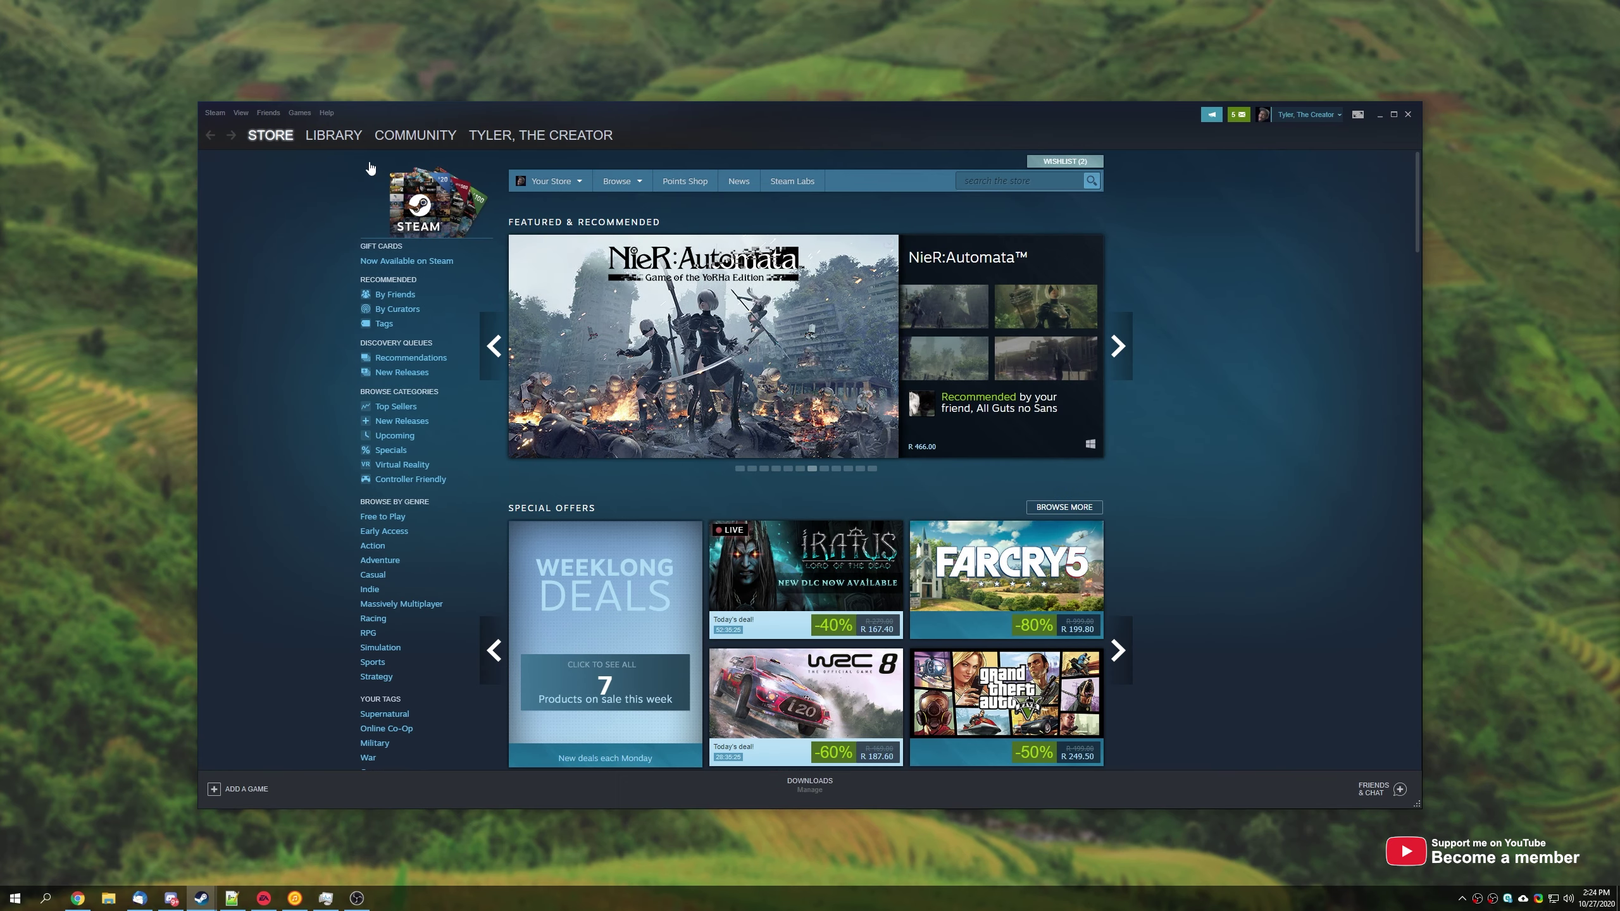
Step: Try to launch Battlefield V from the Steam library, minimizing the EA Desktop window and dismissing the Origin error
{"action": "left_click", "coordinate": [345, 141]}
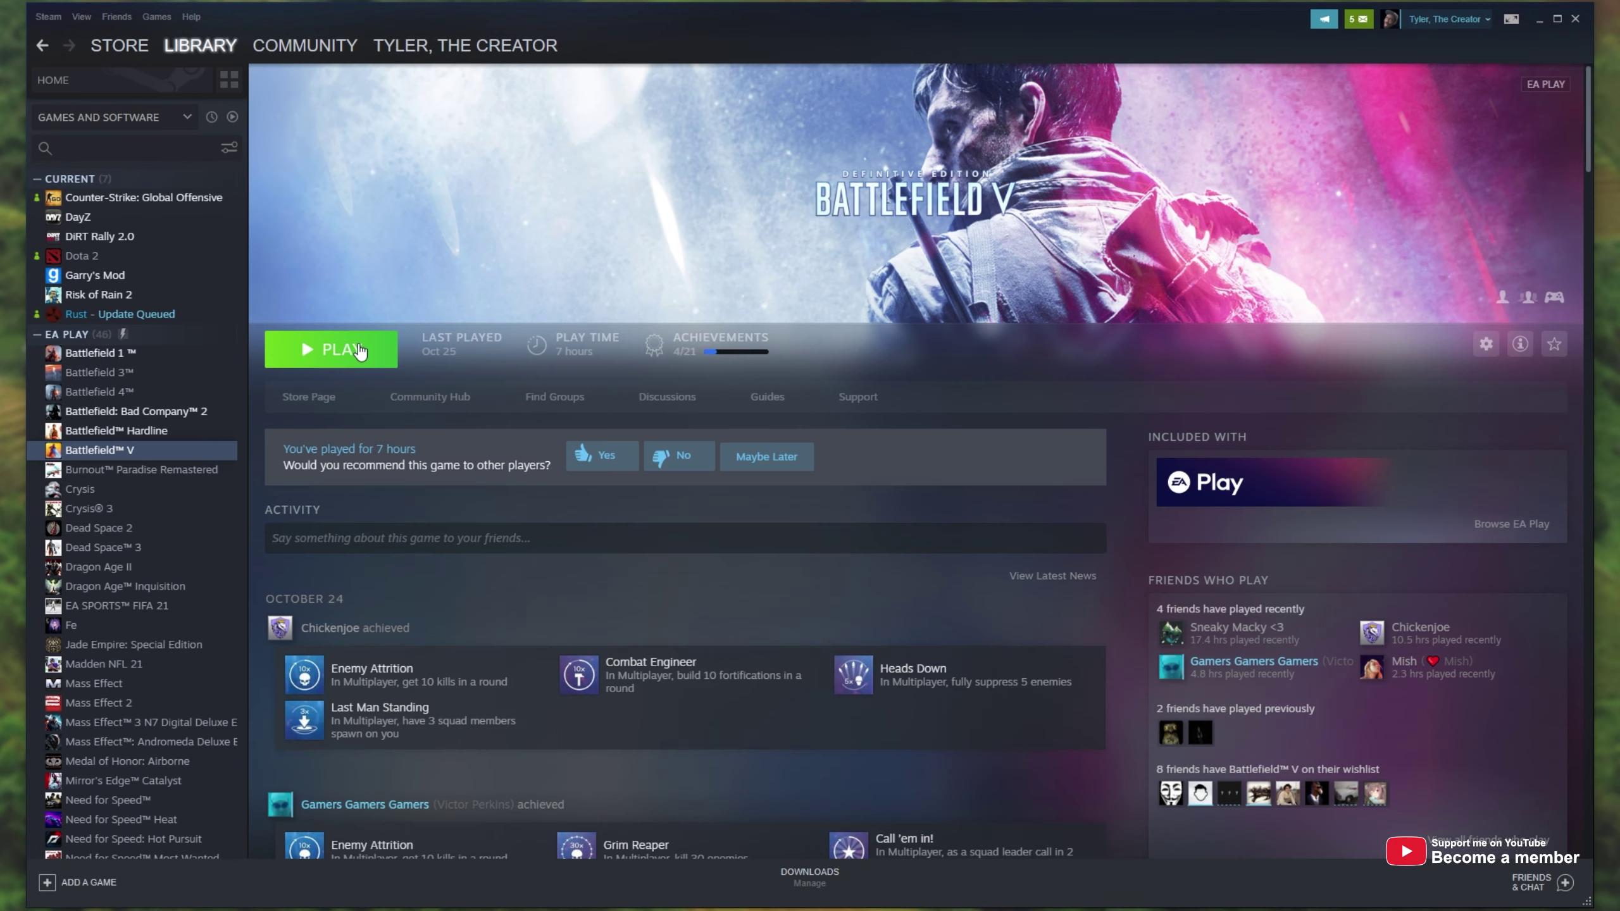
{"action": "left_click", "coordinate": [331, 349]}
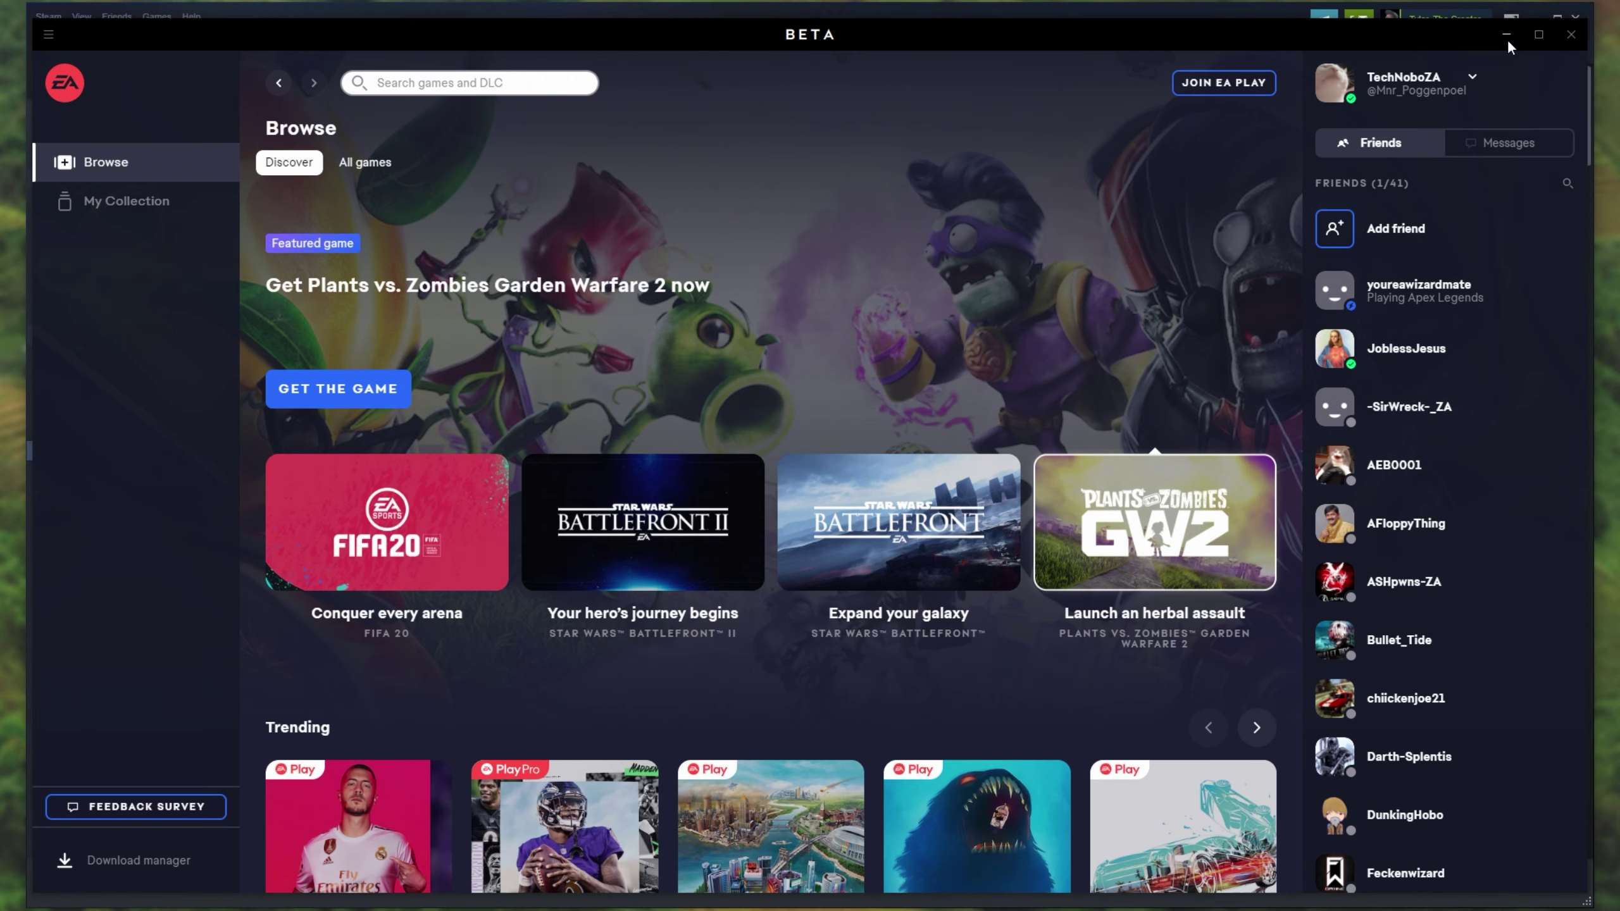
{"action": "left_click", "coordinate": [1508, 36]}
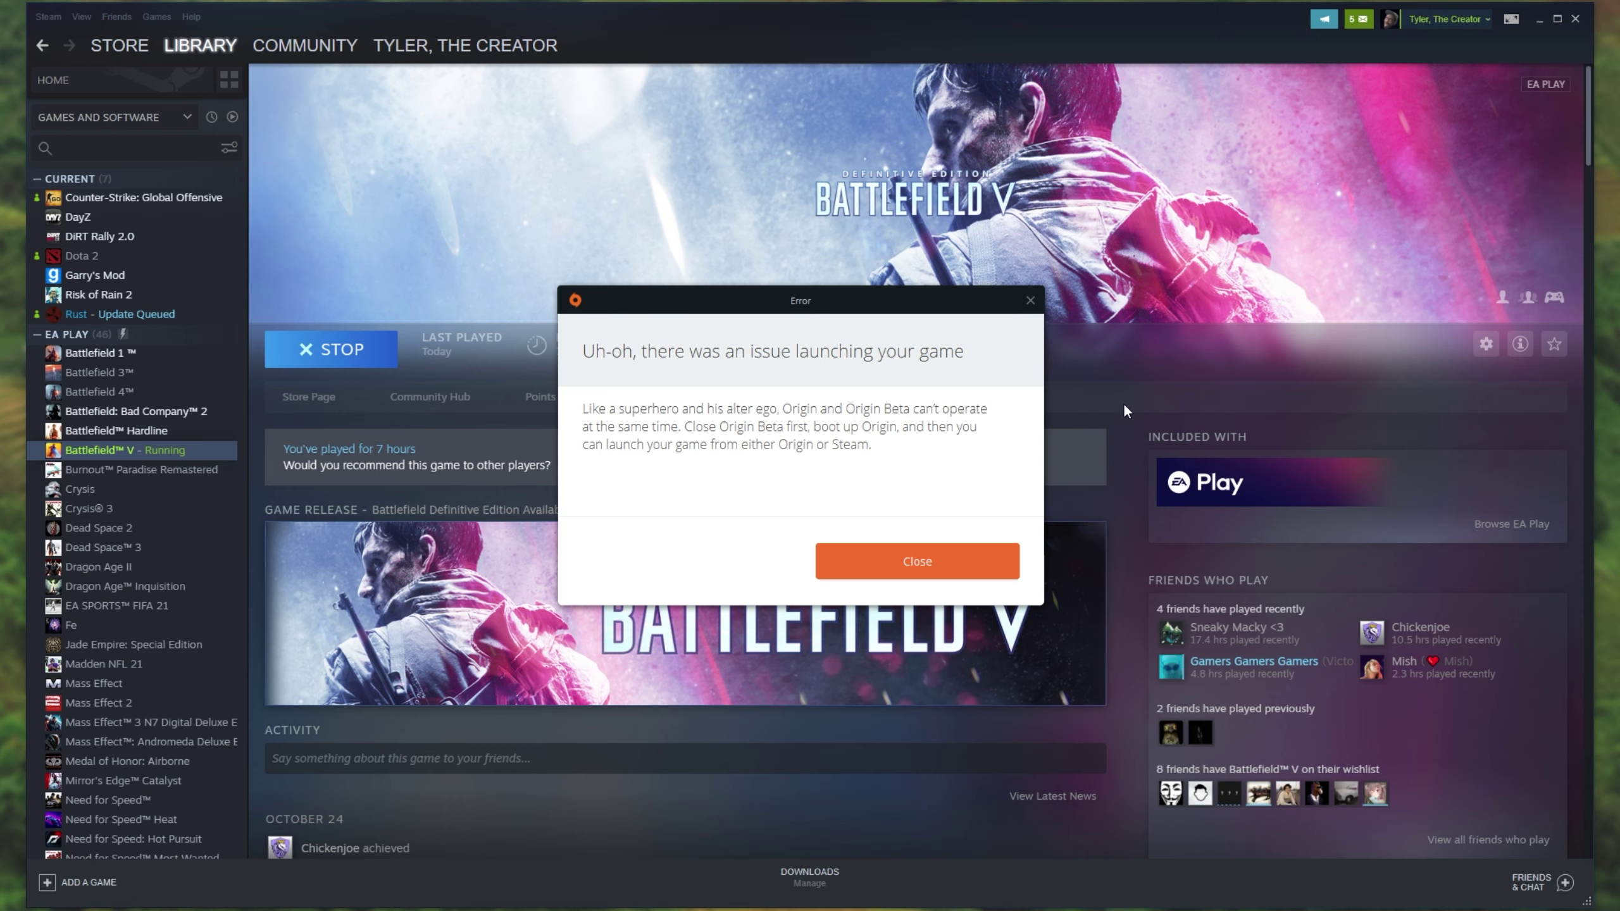
{"action": "left_click", "coordinate": [959, 557]}
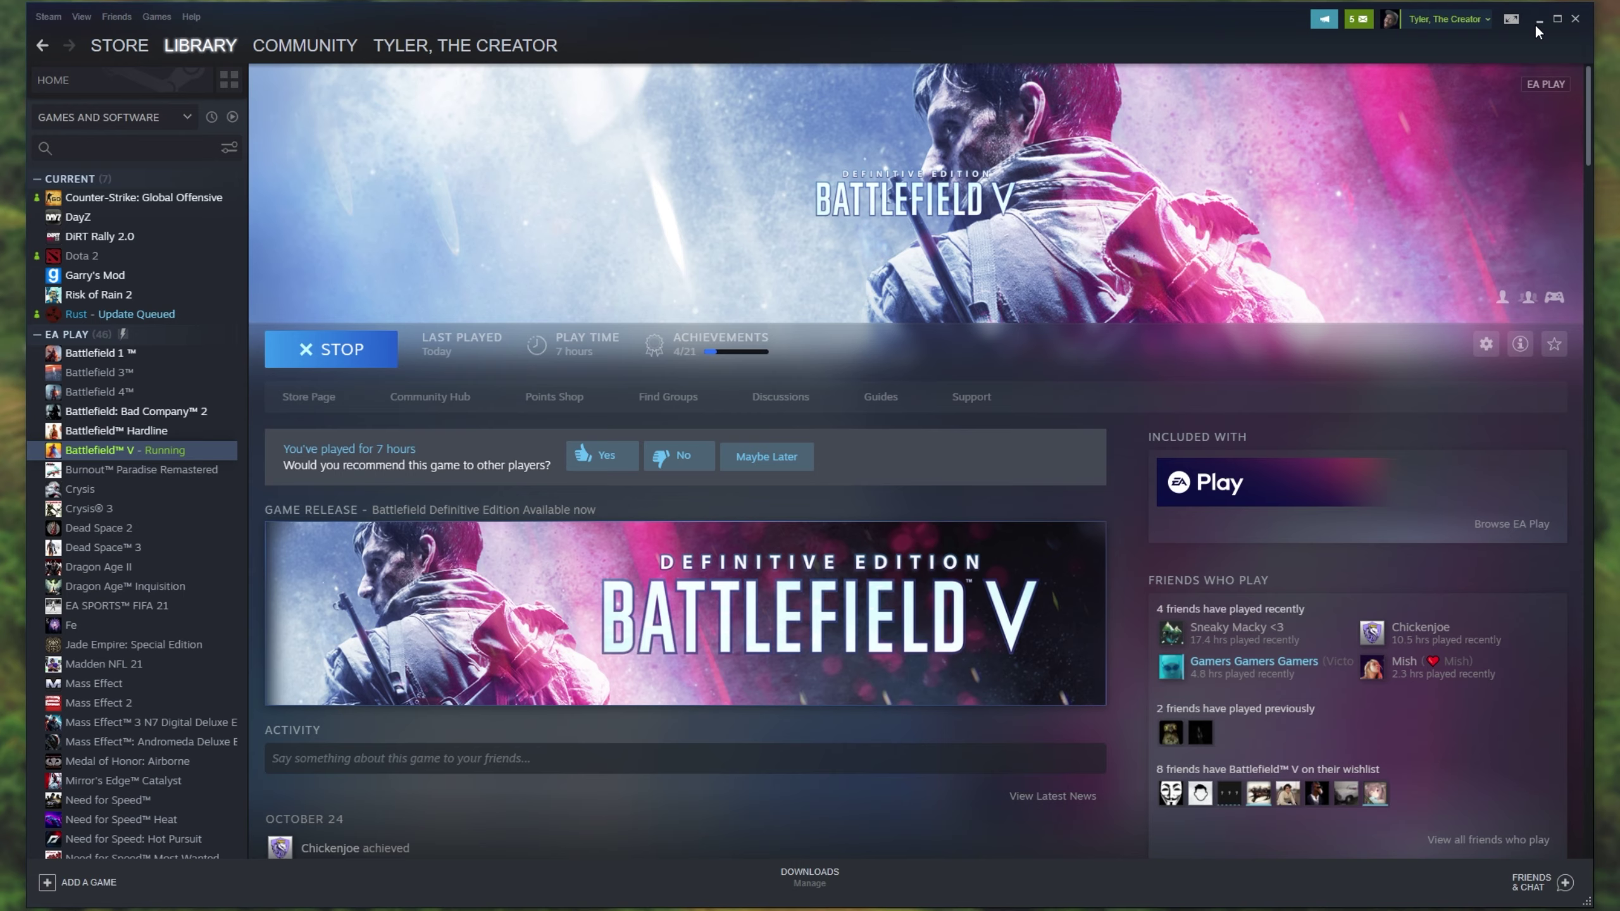
Step: Minimize Steam and open Task Manager, moving its window nearer the middle of the desktop
{"action": "left_click", "coordinate": [1536, 21]}
{"action": "right_click", "coordinate": [668, 900]}
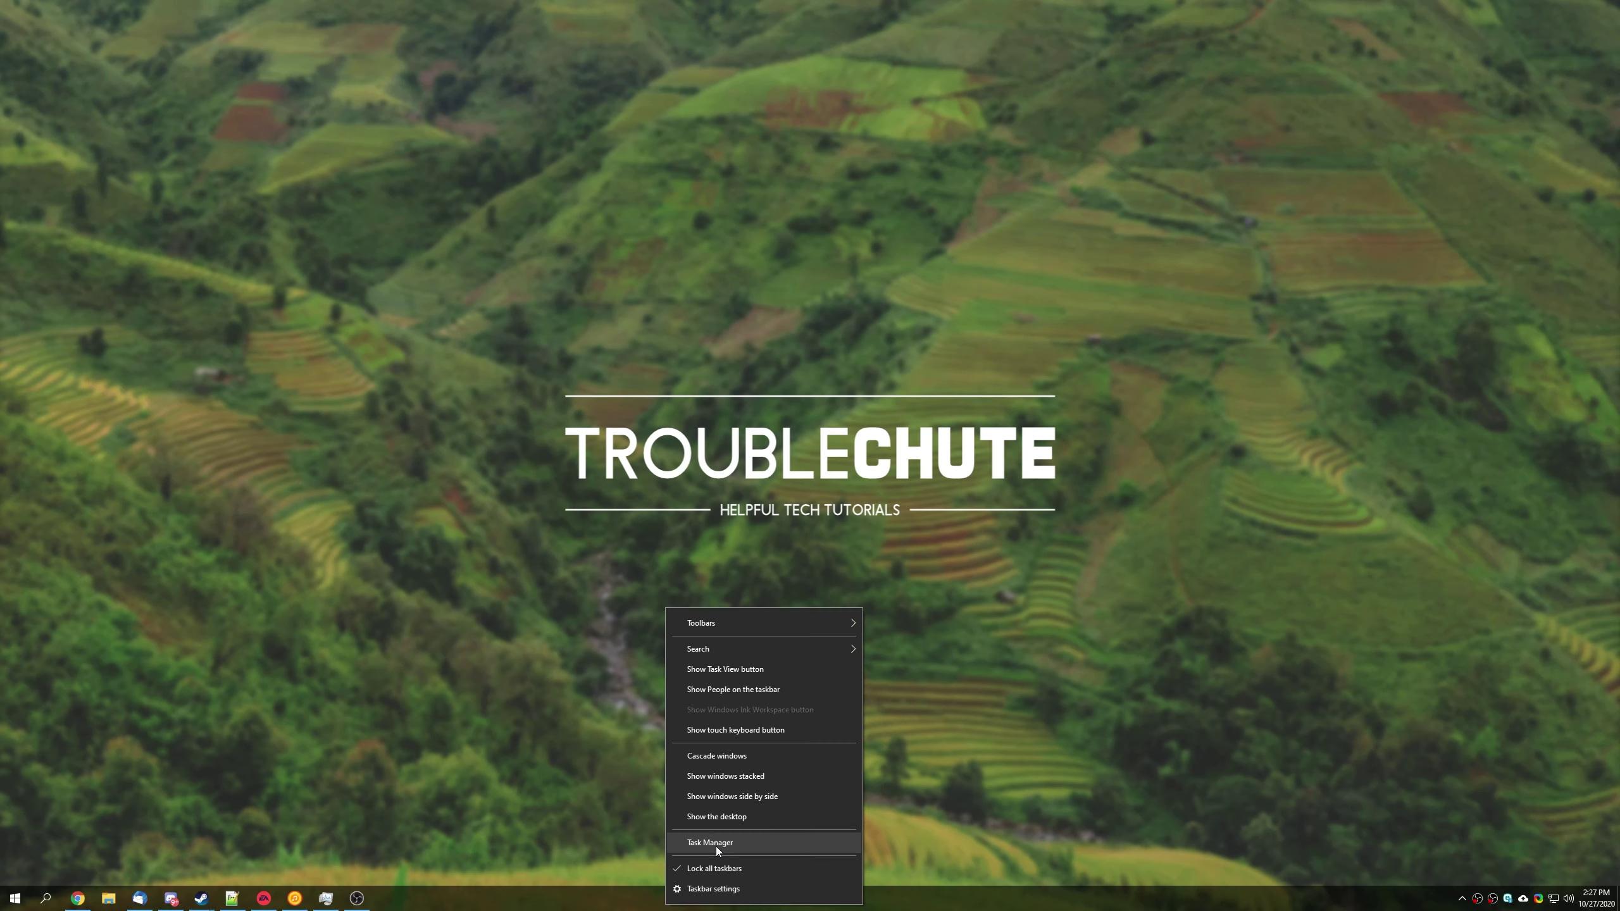
{"action": "left_click", "coordinate": [716, 842]}
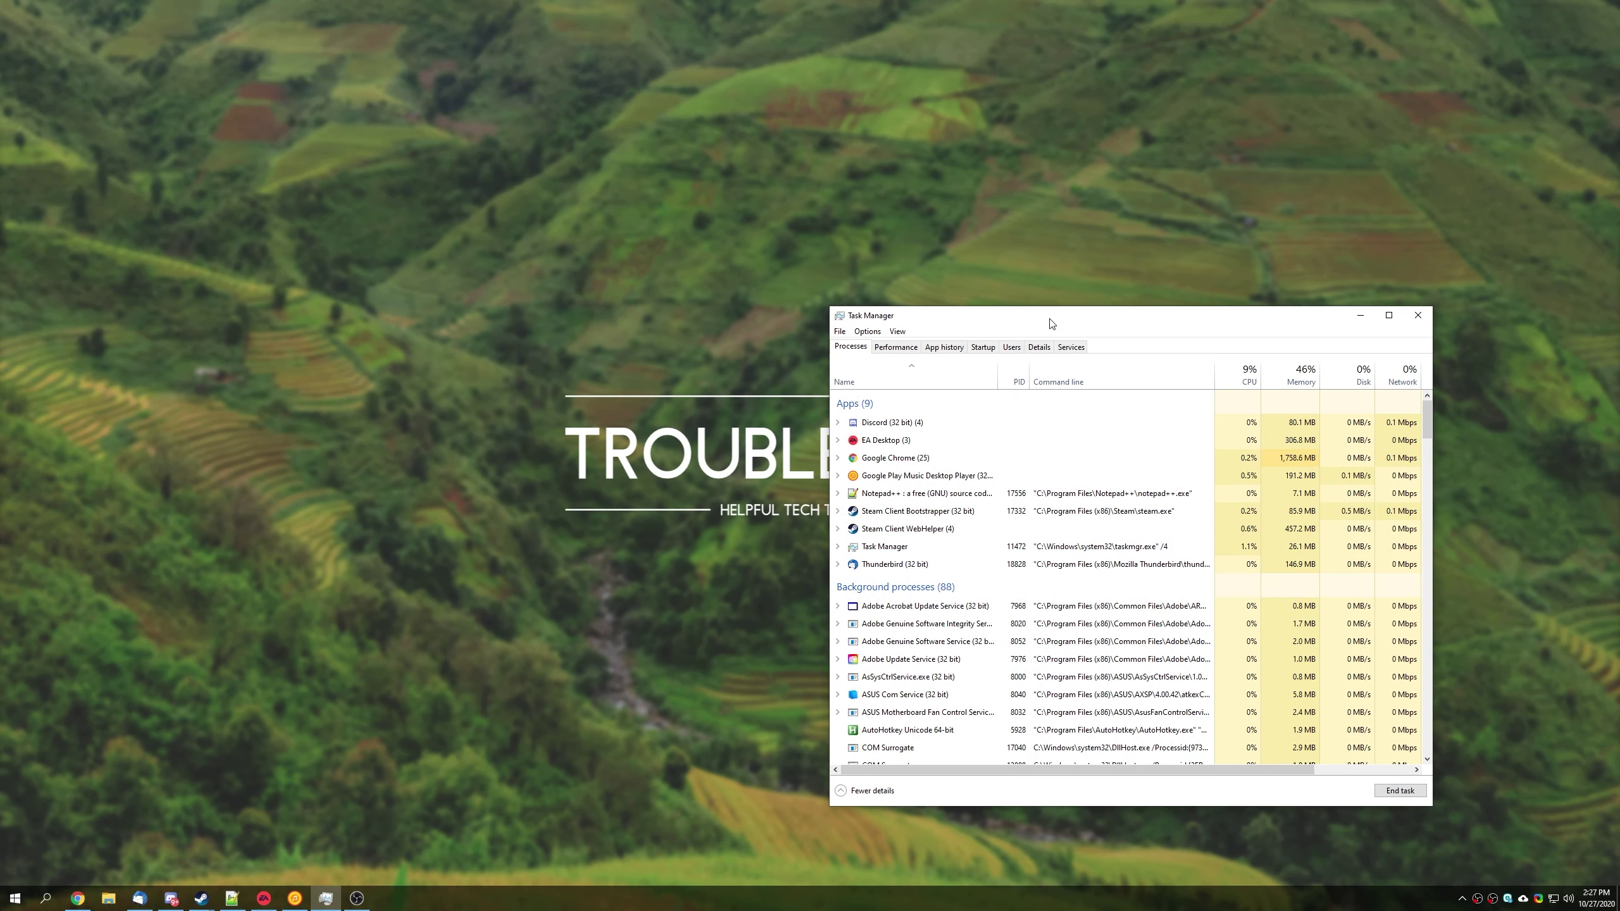
{"action": "left_click_drag", "start_coordinate": [1051, 323], "coordinate": [736, 205]}
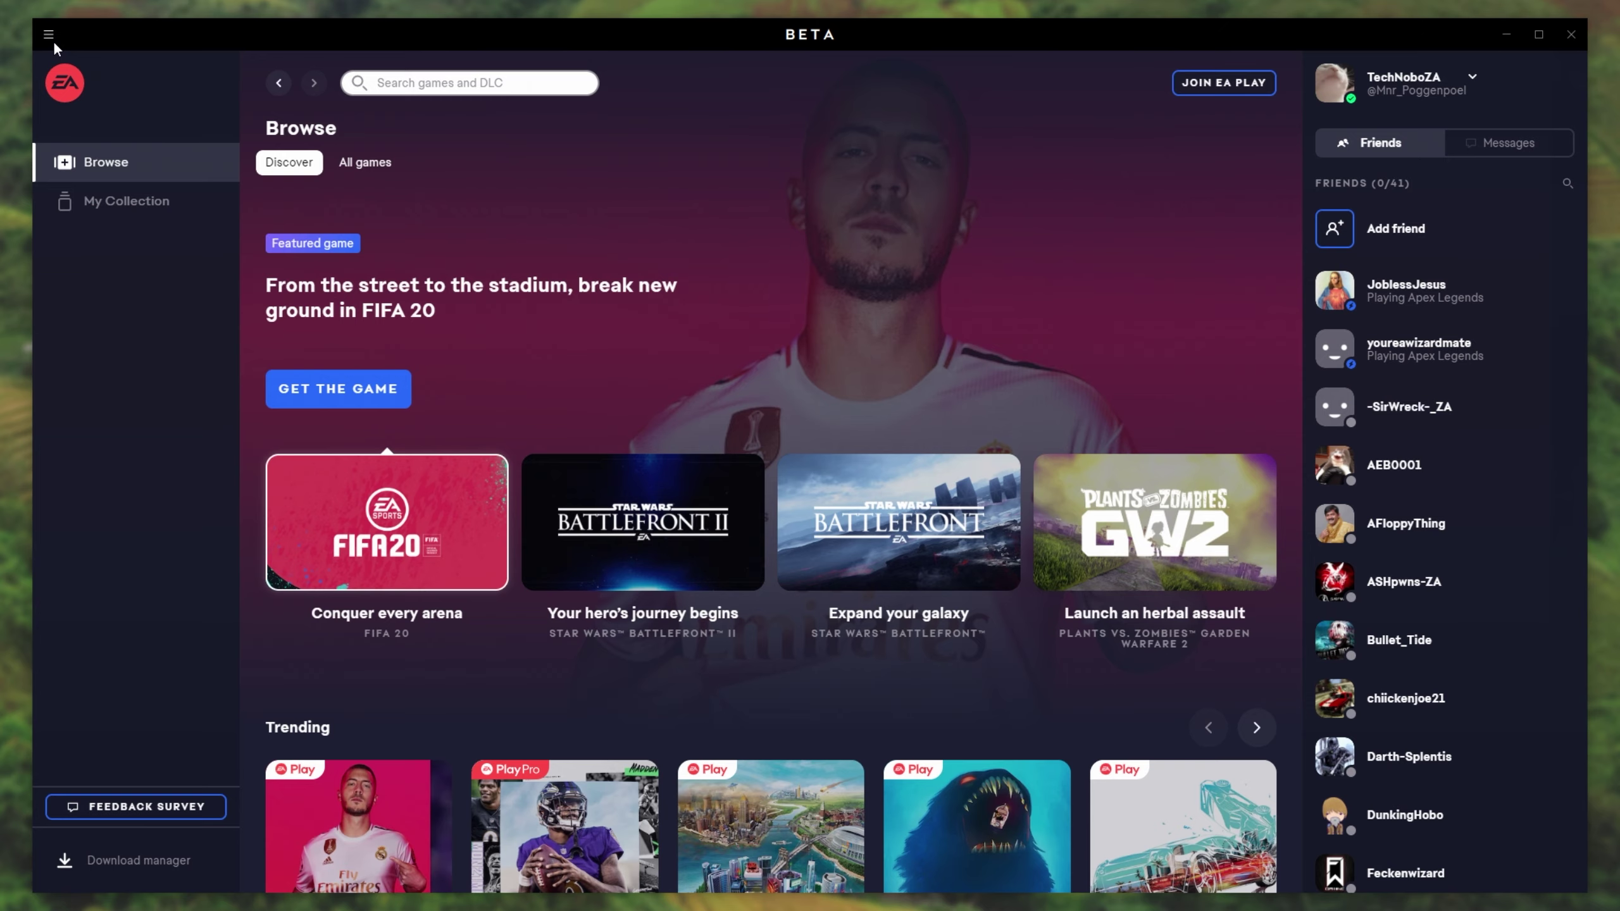
Step: Quit the EA Desktop beta app and end the EA Background Service process in Task Manager
{"action": "left_click", "coordinate": [53, 41]}
{"action": "left_click", "coordinate": [129, 276]}
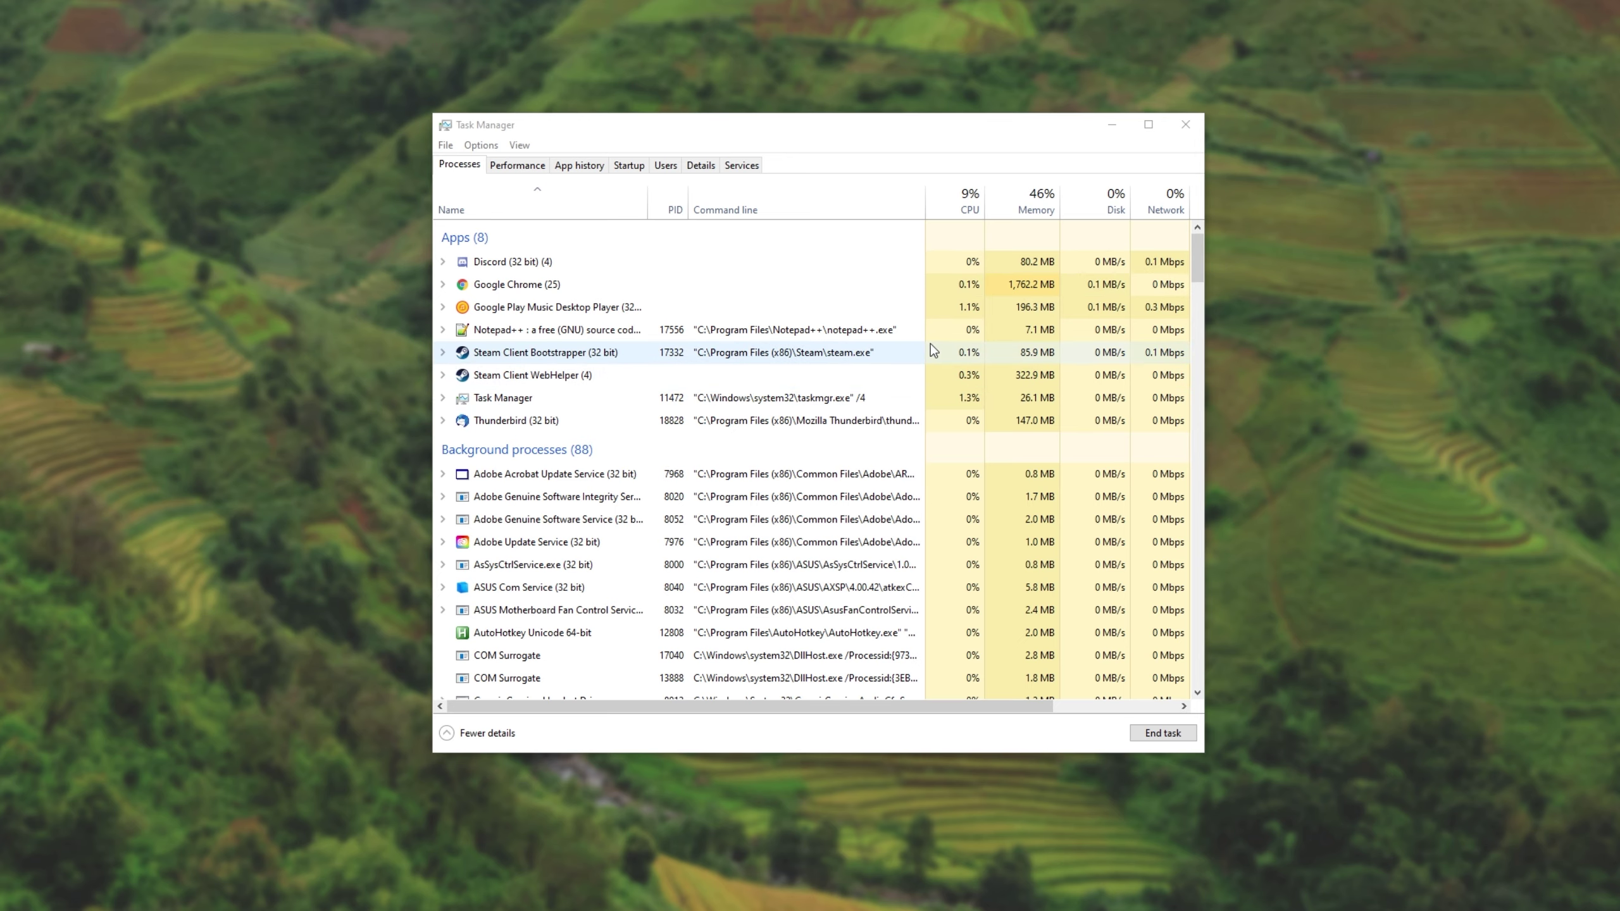
{"action": "left_click_drag", "start_coordinate": [1194, 250], "coordinate": [1199, 319]}
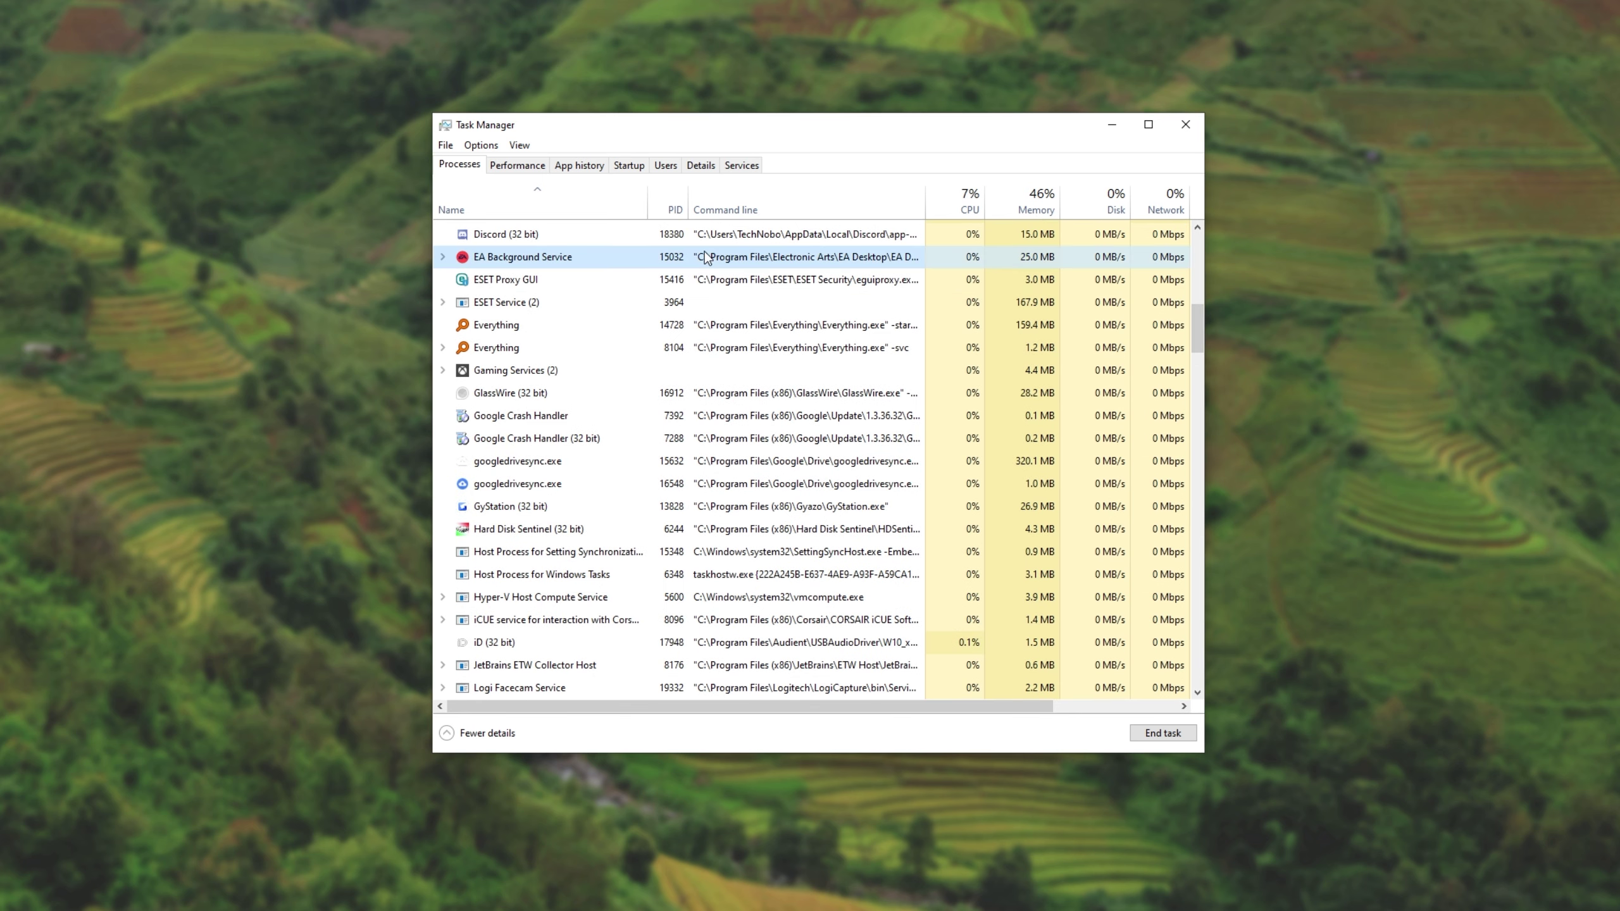
{"action": "right_click", "coordinate": [578, 261]}
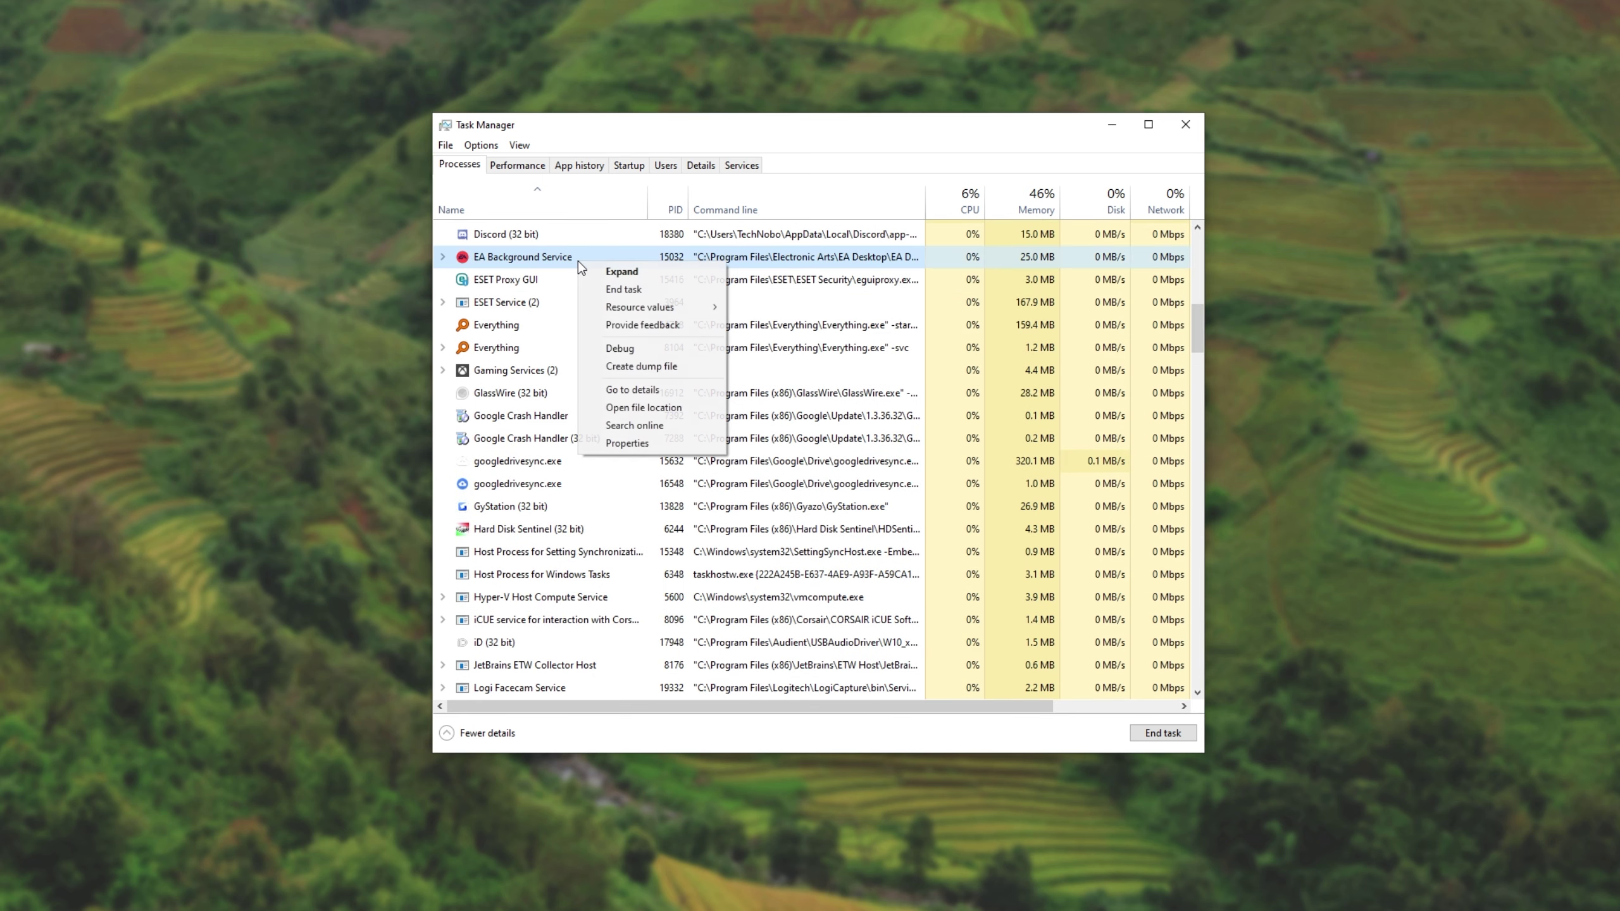
{"action": "left_click", "coordinate": [615, 287]}
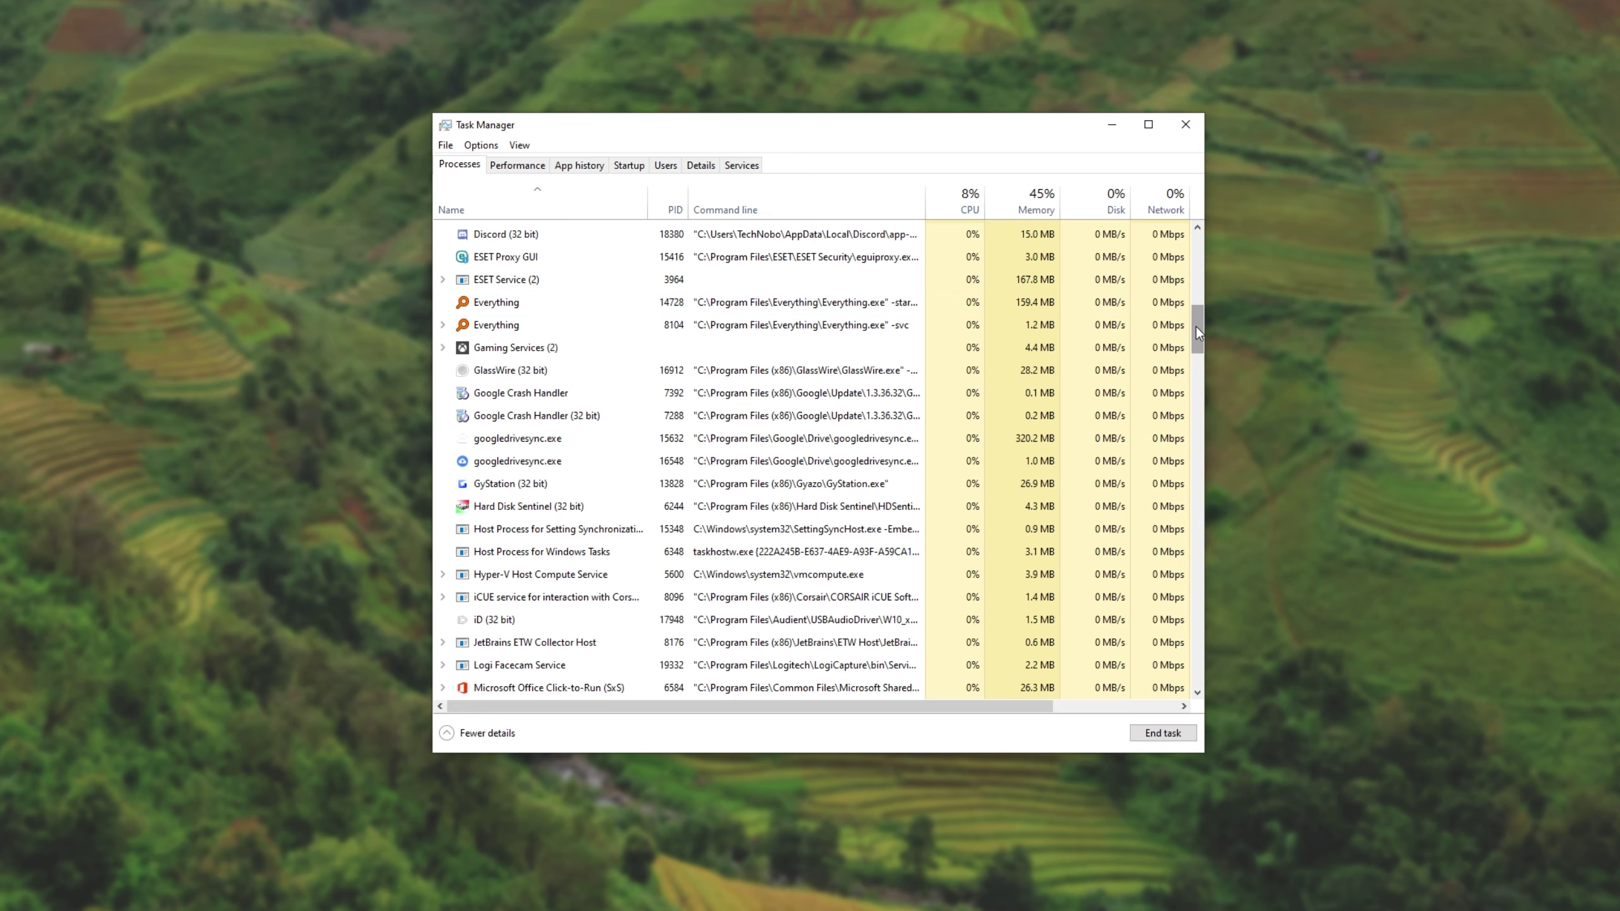
Step: End the OriginWebHelperService (32 bit) background process
{"action": "left_click_drag", "start_coordinate": [1195, 326], "coordinate": [1195, 382]}
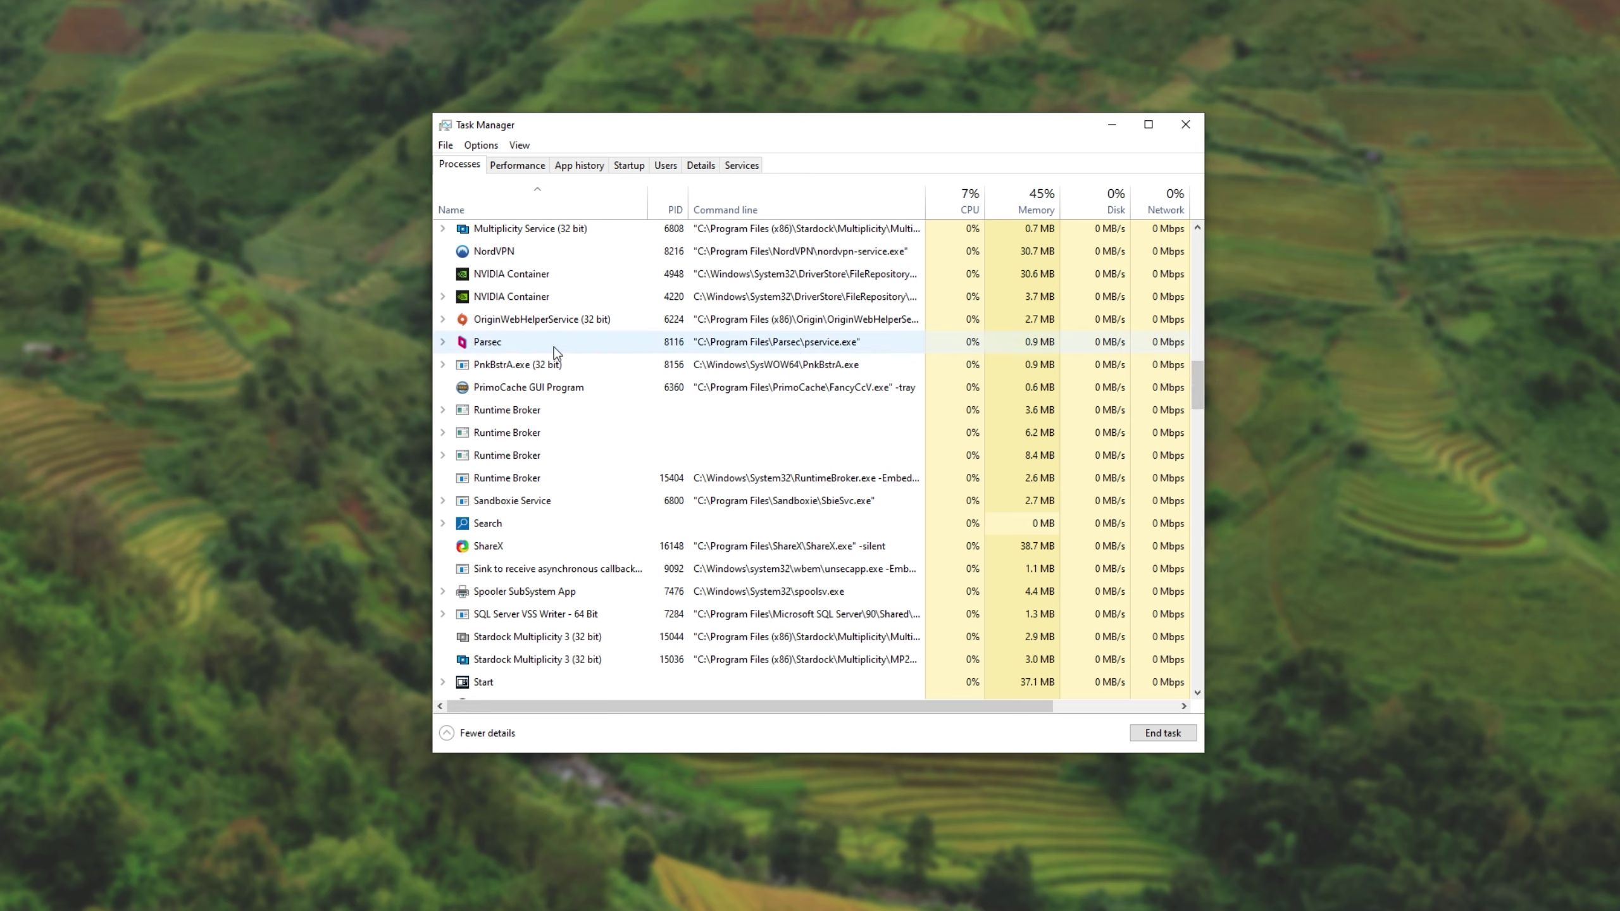
{"action": "left_click", "coordinate": [514, 327]}
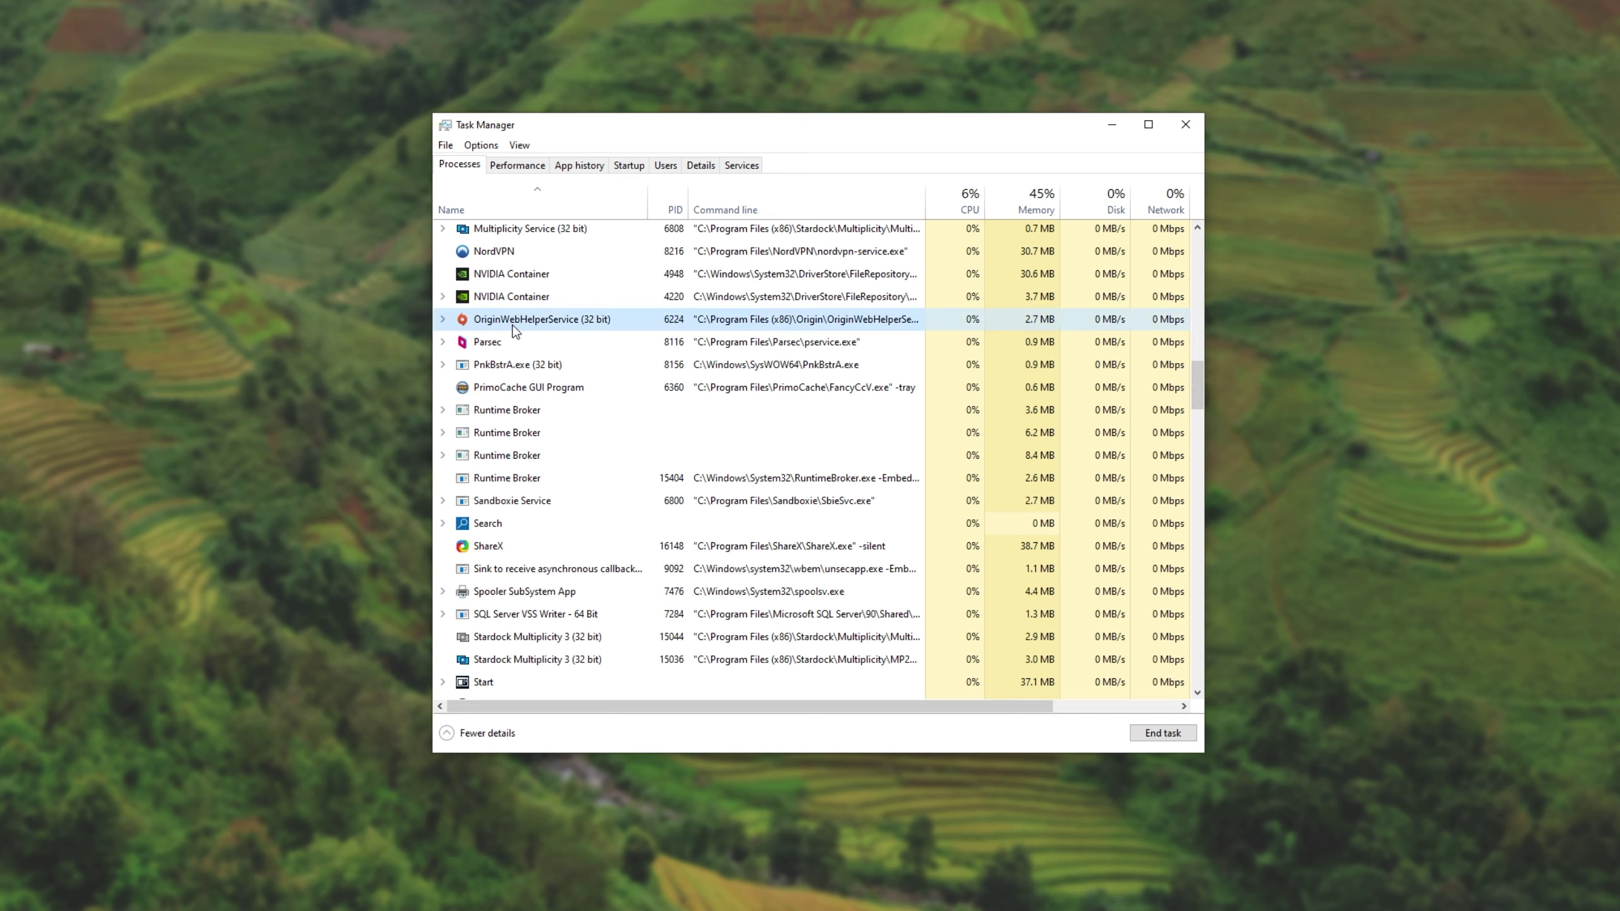
{"action": "right_click", "coordinate": [565, 317]}
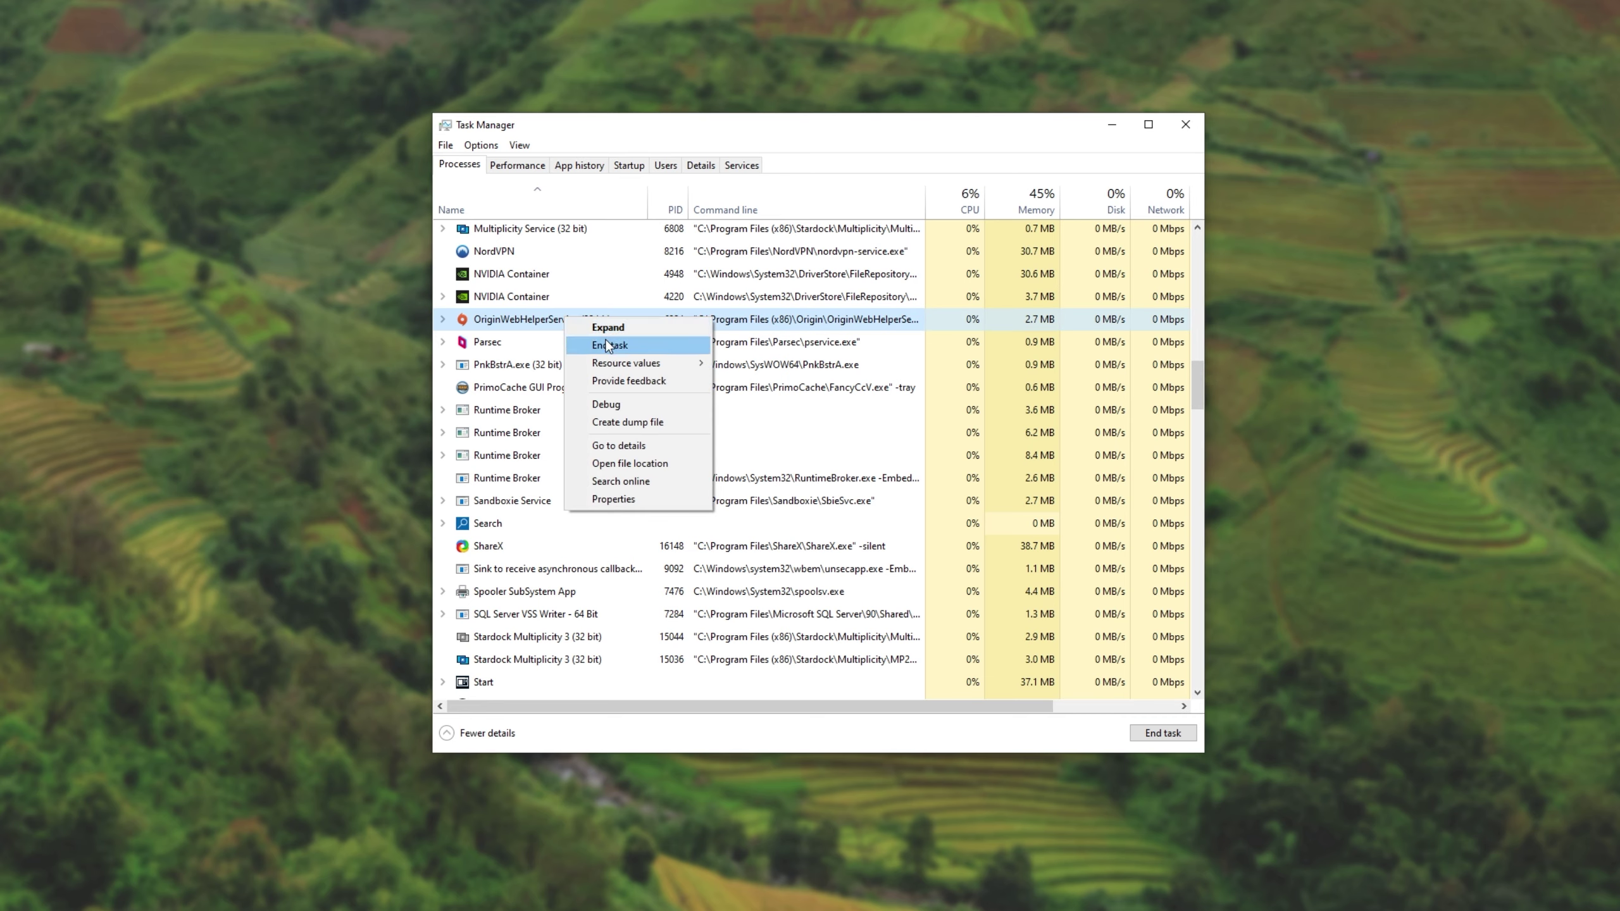
{"action": "left_click", "coordinate": [610, 345]}
{"action": "left_click_drag", "start_coordinate": [1197, 373], "coordinate": [1182, 243]}
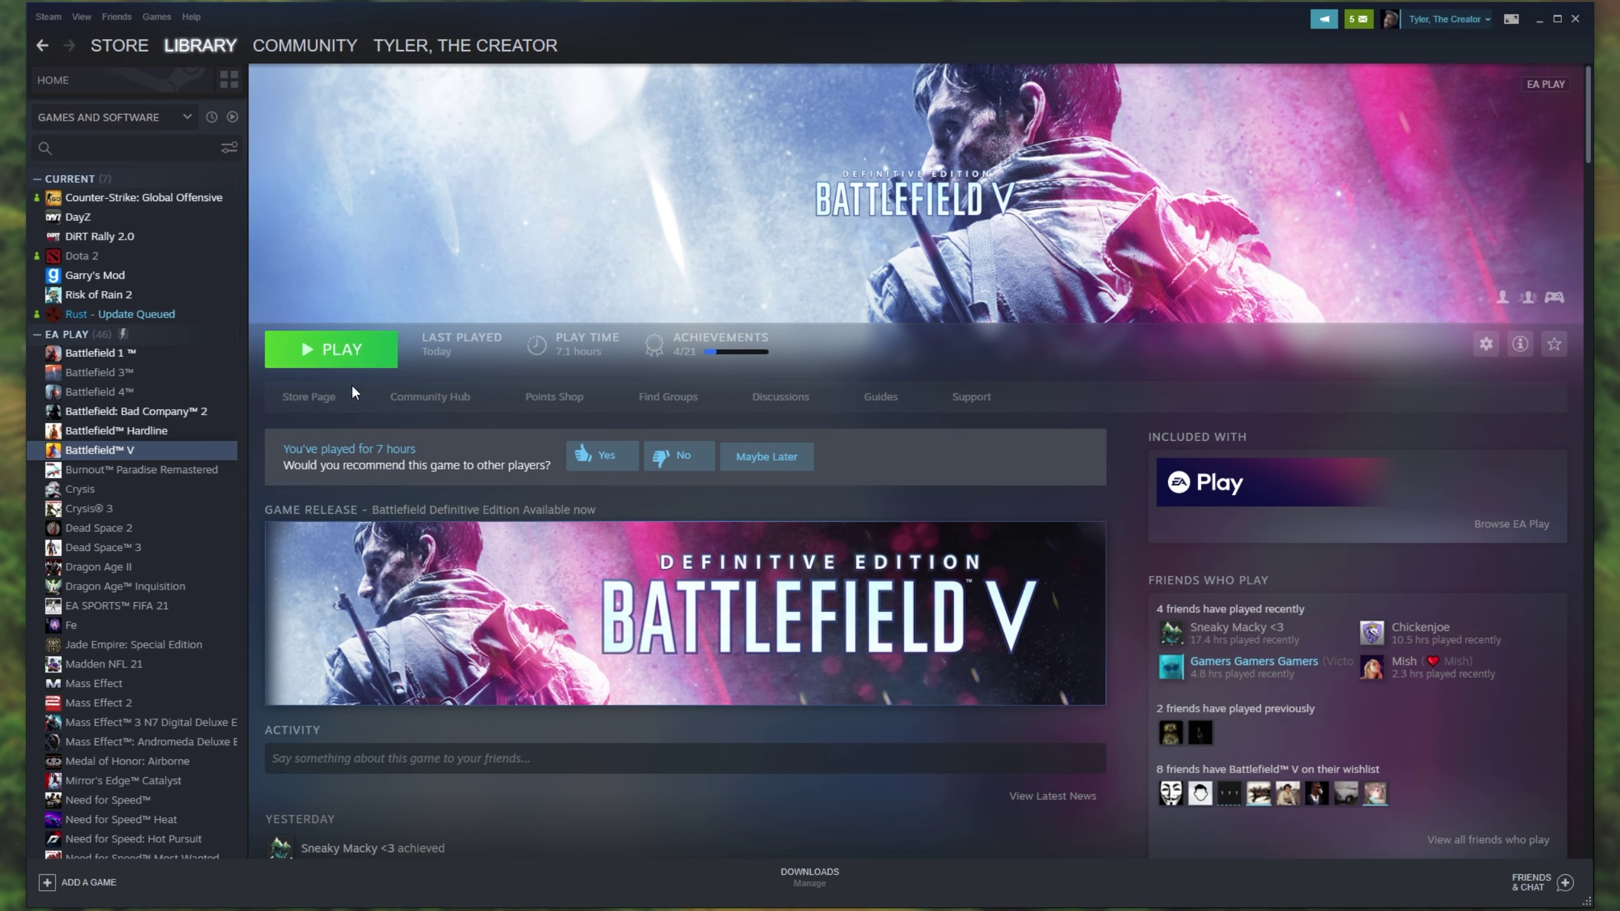
Step: Minimize Steam and check Task Manager's detailed process list for leftover EA or Origin processes
{"action": "left_click", "coordinate": [1539, 20]}
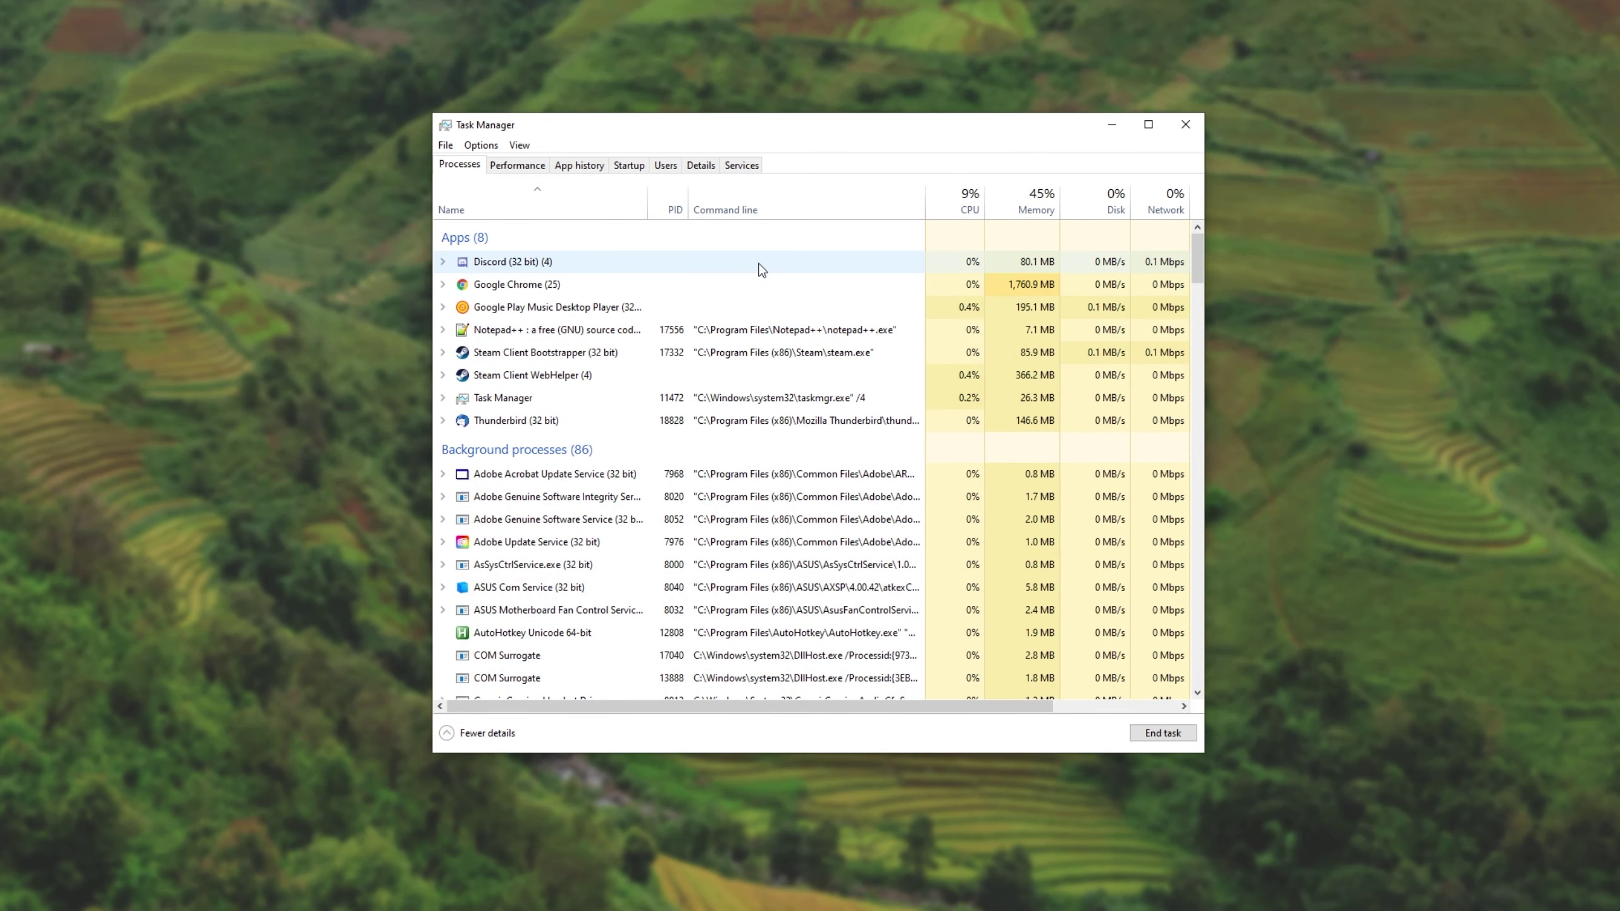
{"action": "left_click", "coordinate": [702, 163]}
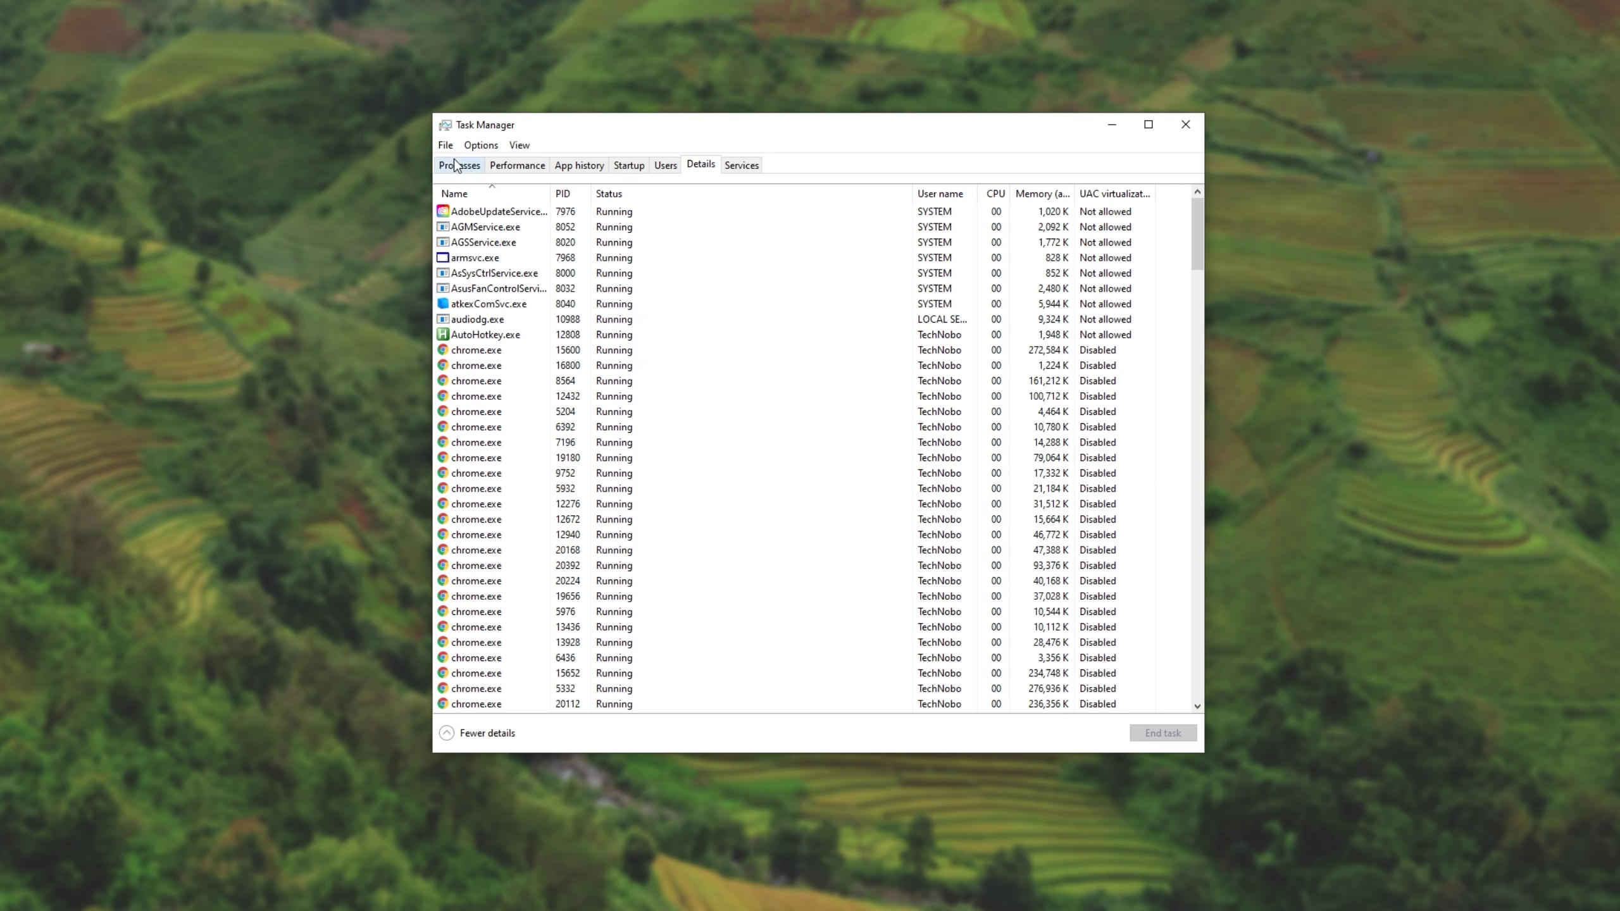
{"action": "mouse_move", "coordinate": [1196, 238]}
{"action": "left_mouse_down"}
{"action": "mouse_move", "coordinate": [1177, 360]}
{"action": "mouse_move", "coordinate": [1179, 701]}
{"action": "mouse_move", "coordinate": [1196, 217]}
{"action": "left_mouse_up"}
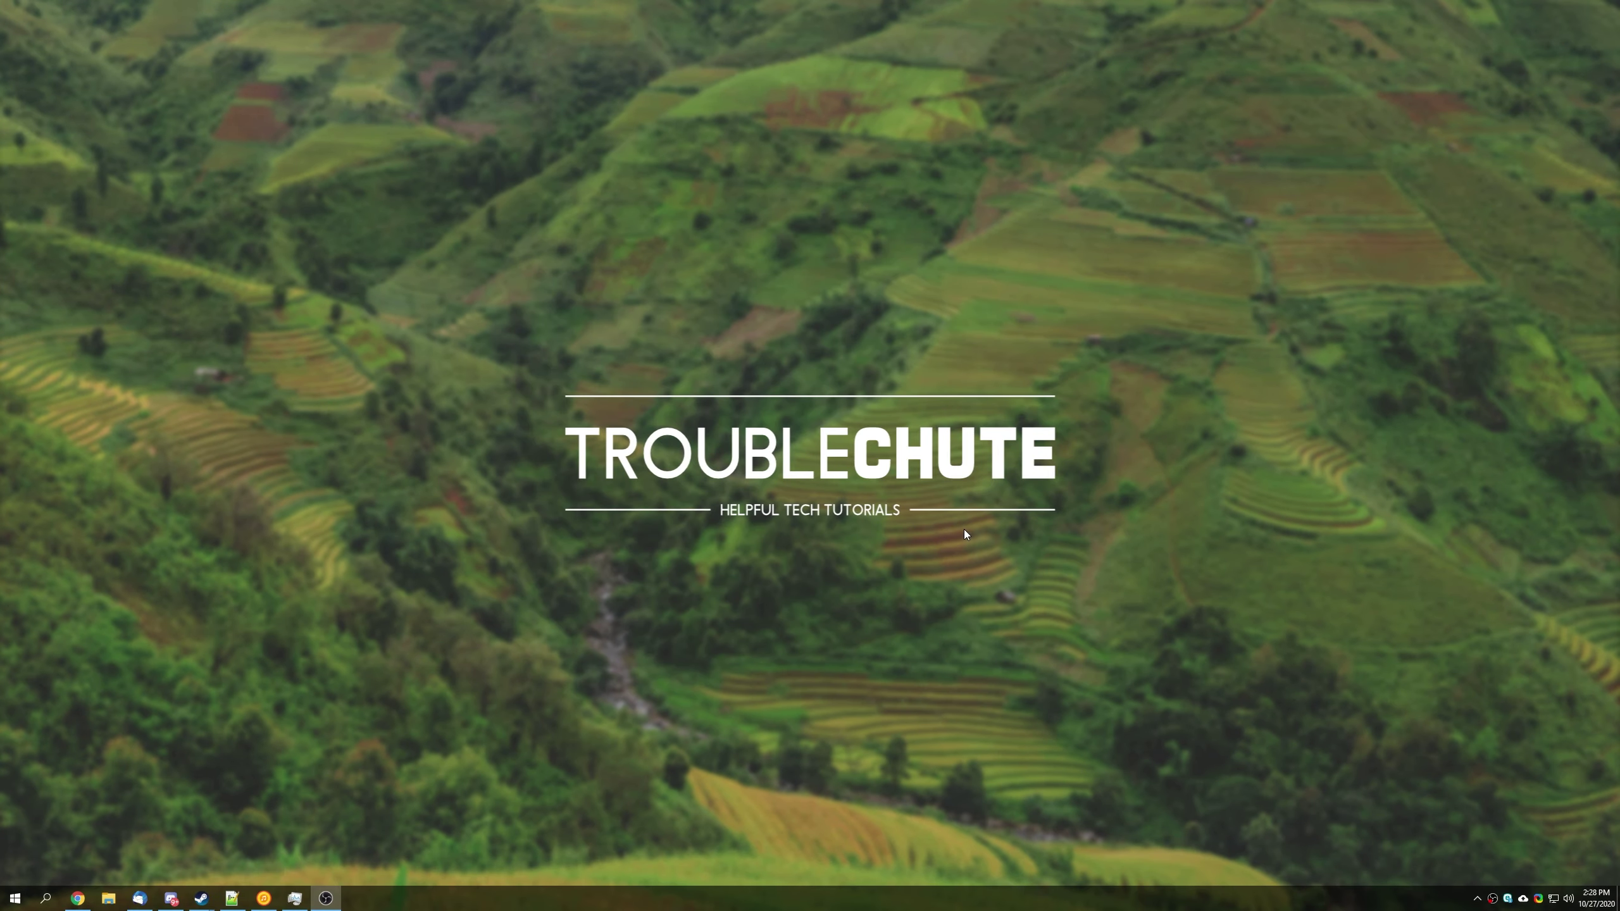
Step: Launch Origin and open the Battlefield V page from the game library
{"action": "key", "text": "super"}
{"action": "left_click", "coordinate": [491, 649]}
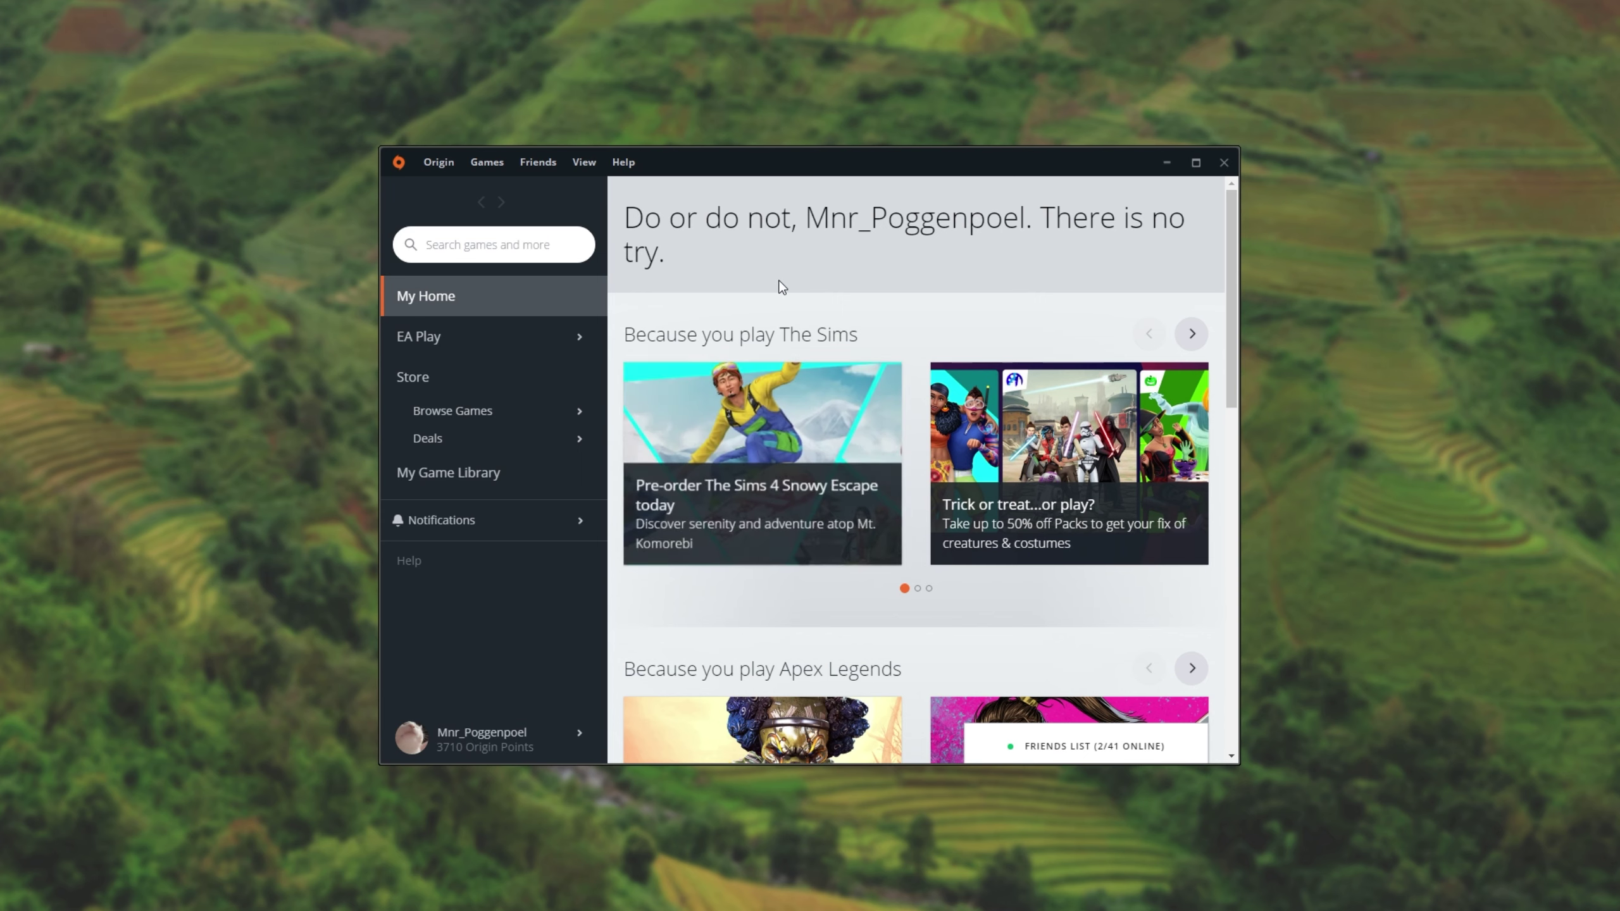
{"action": "left_click", "coordinate": [501, 471]}
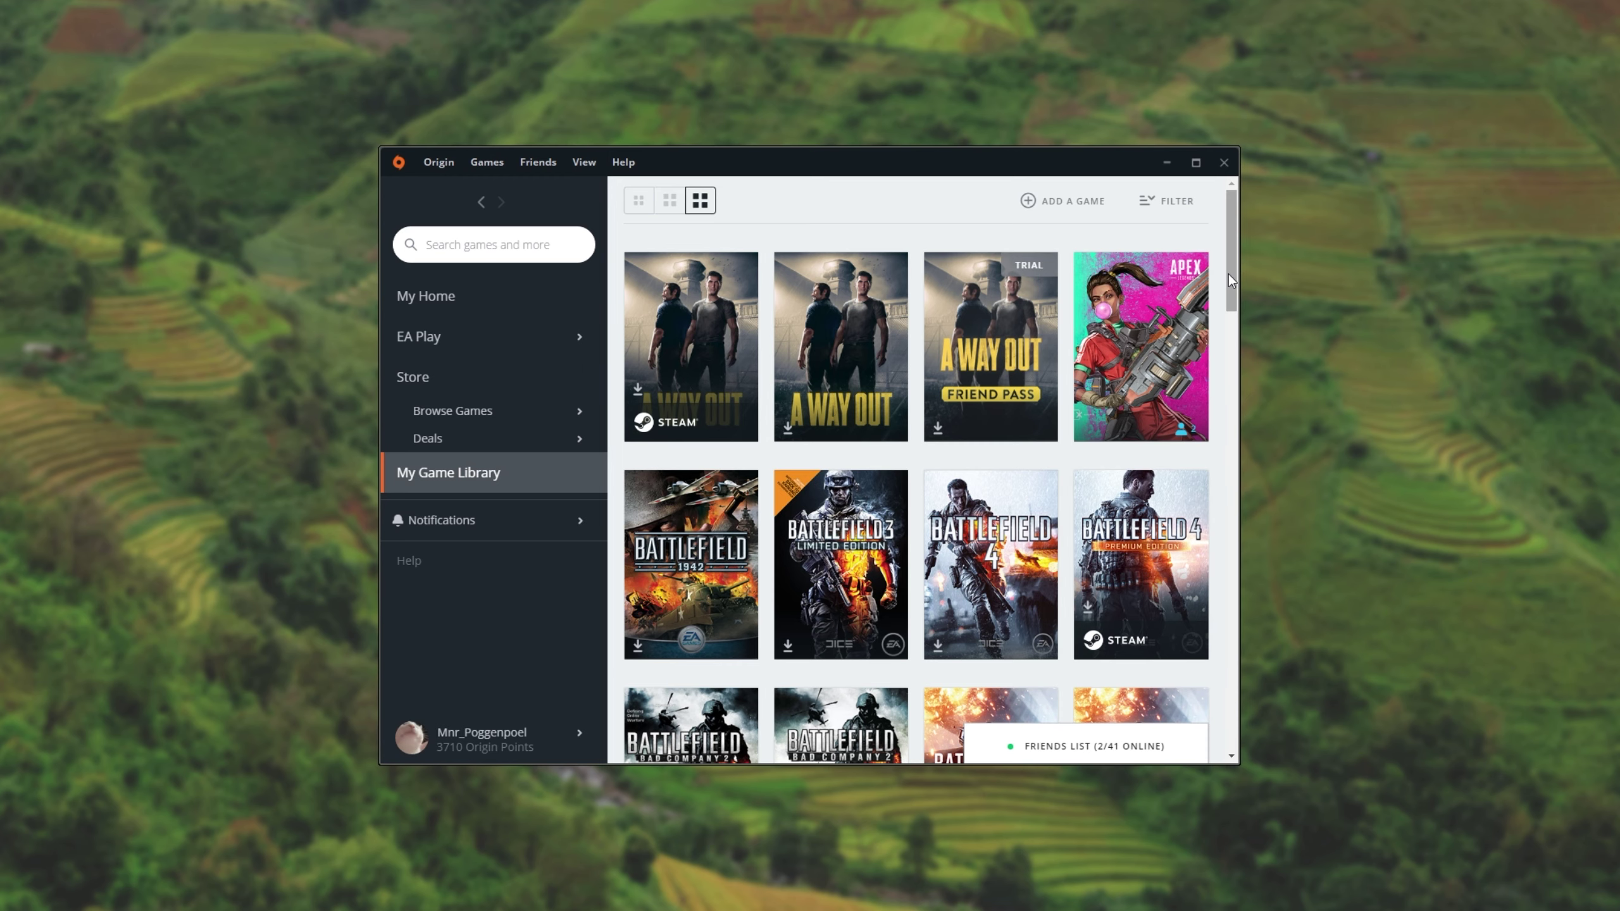
{"action": "left_click_drag", "start_coordinate": [1231, 317], "coordinate": [1231, 436]}
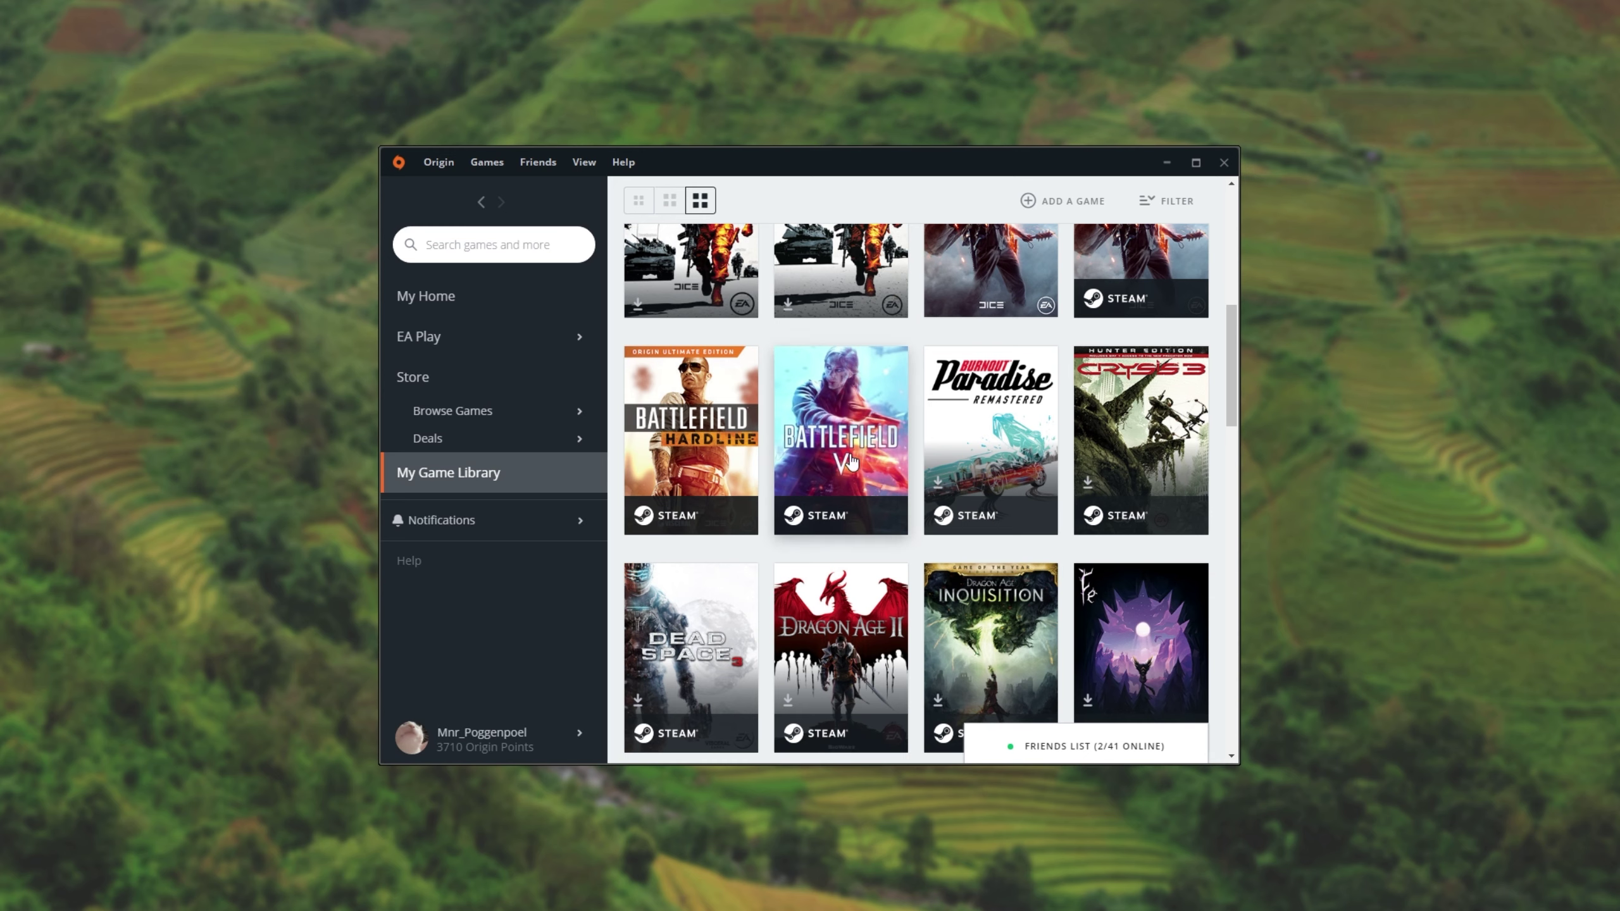
{"action": "left_click", "coordinate": [832, 495]}
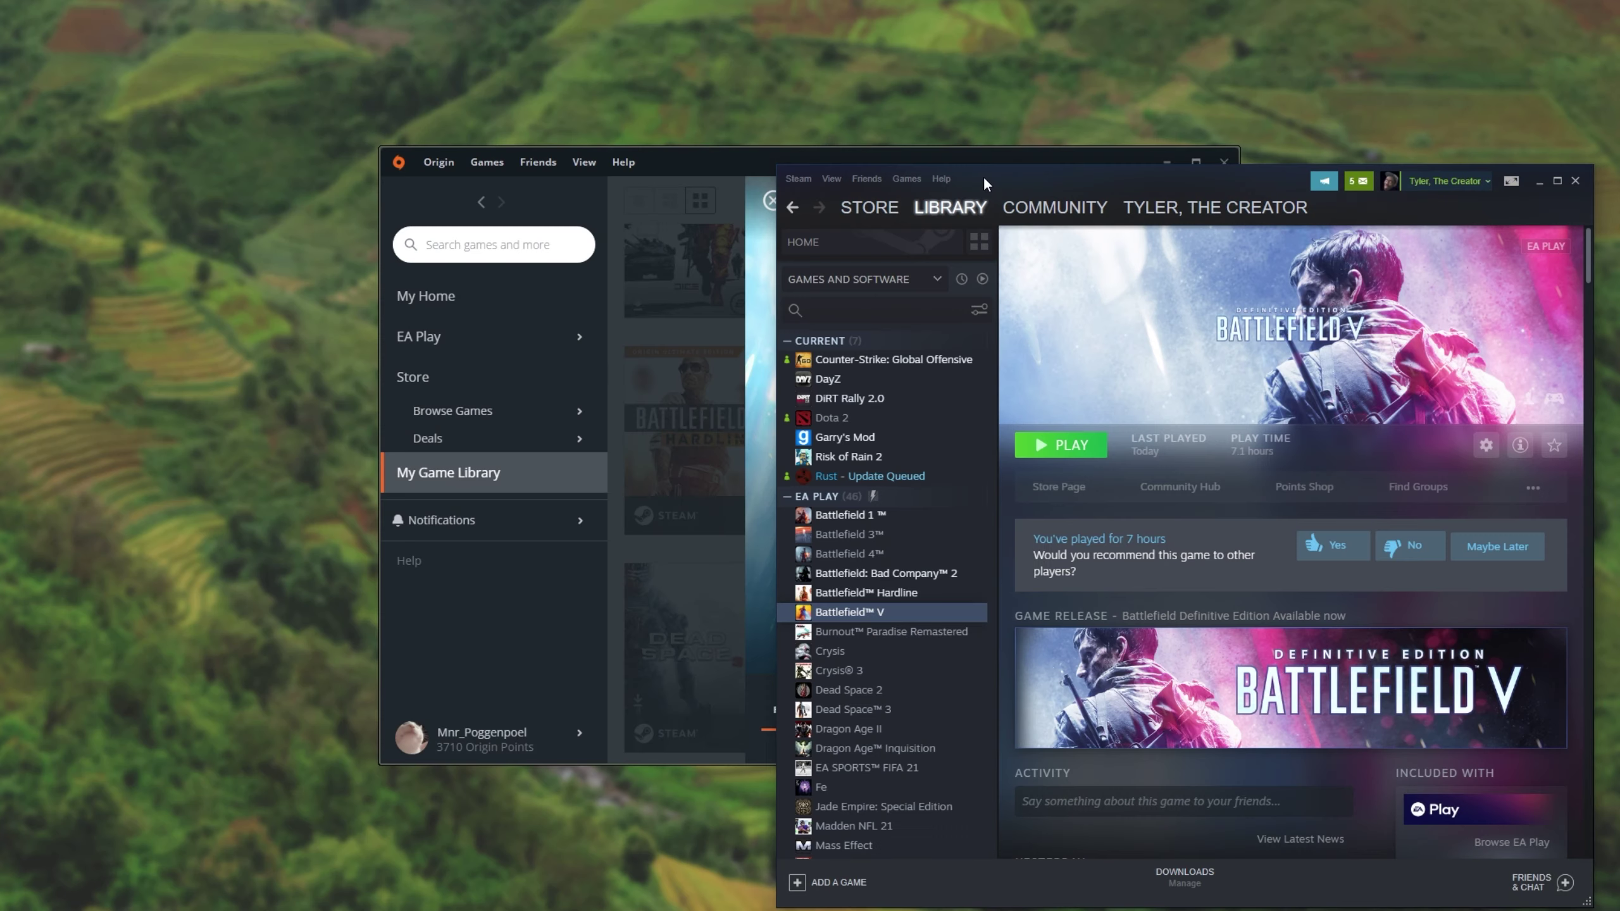
Step: Place the Steam window beside Origin and open Steam's friends and chat window
{"action": "left_click_drag", "start_coordinate": [417, 15], "coordinate": [1020, 105]}
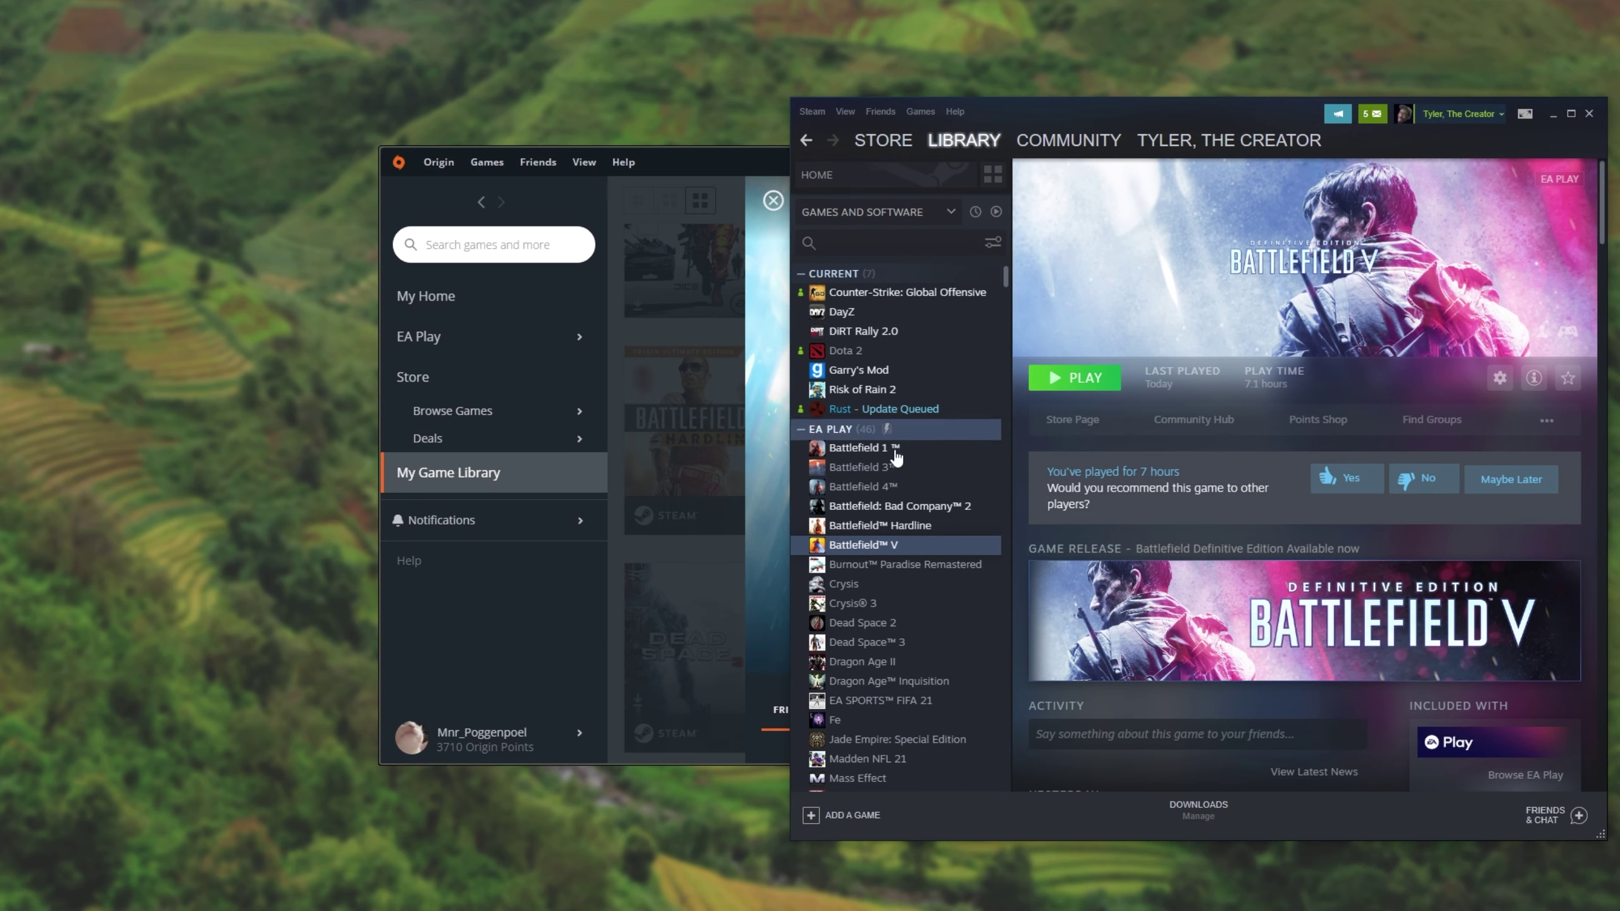
{"action": "left_click", "coordinate": [723, 167]}
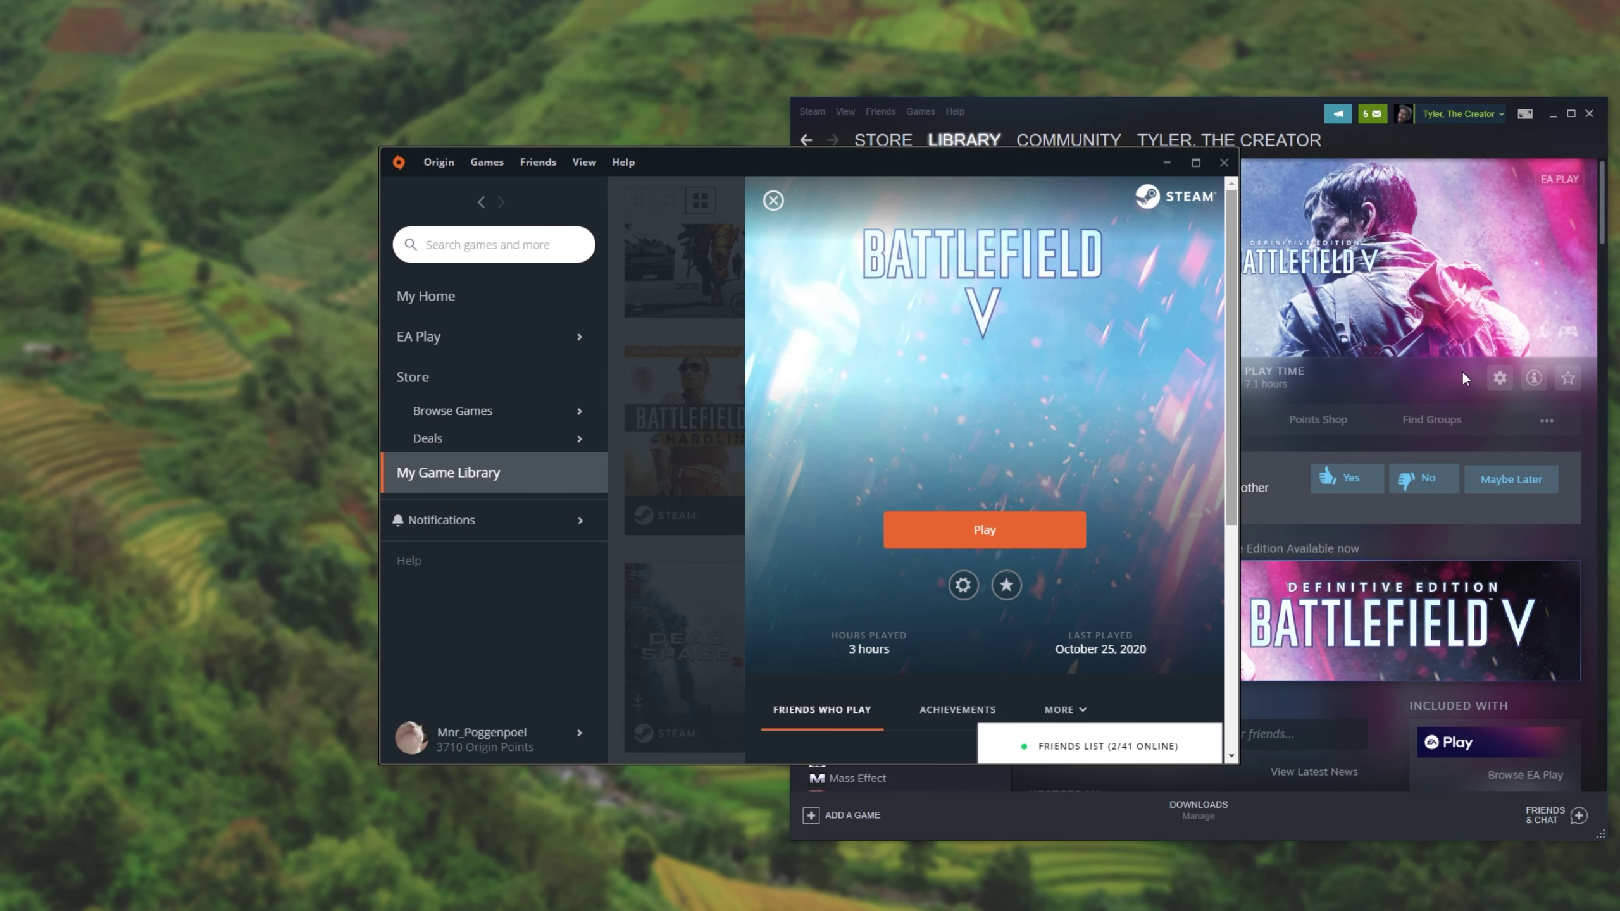
{"action": "left_click", "coordinate": [1538, 799]}
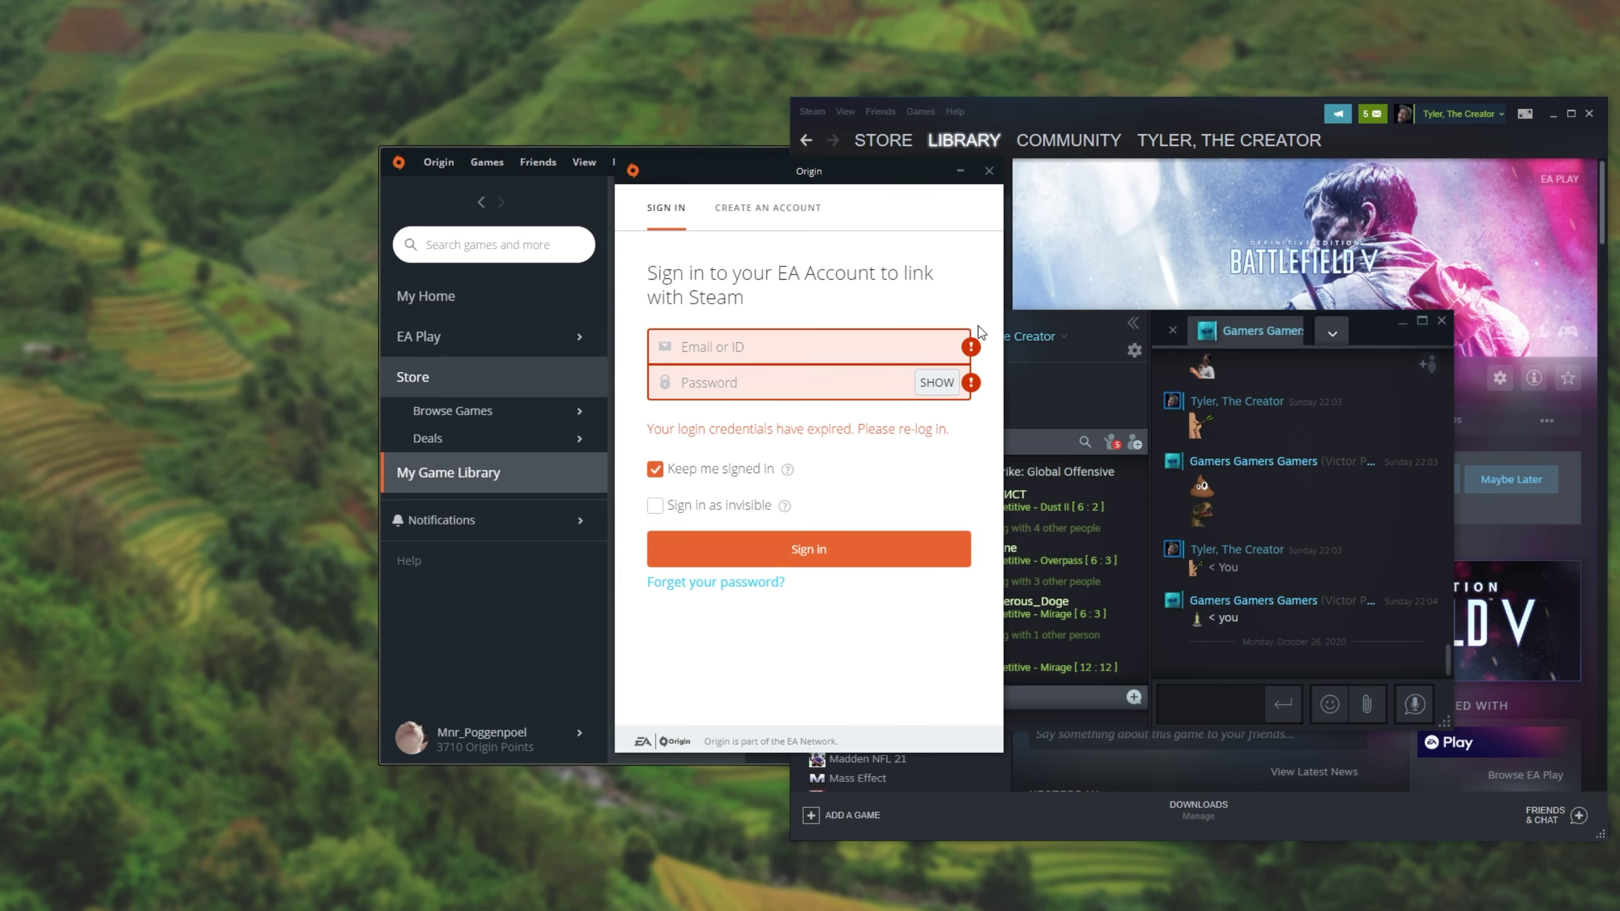
Step: Sign in to the EA account to link it with Steam, minimize the Steam chat, and open Origin's friends list
{"action": "left_click", "coordinate": [872, 332]}
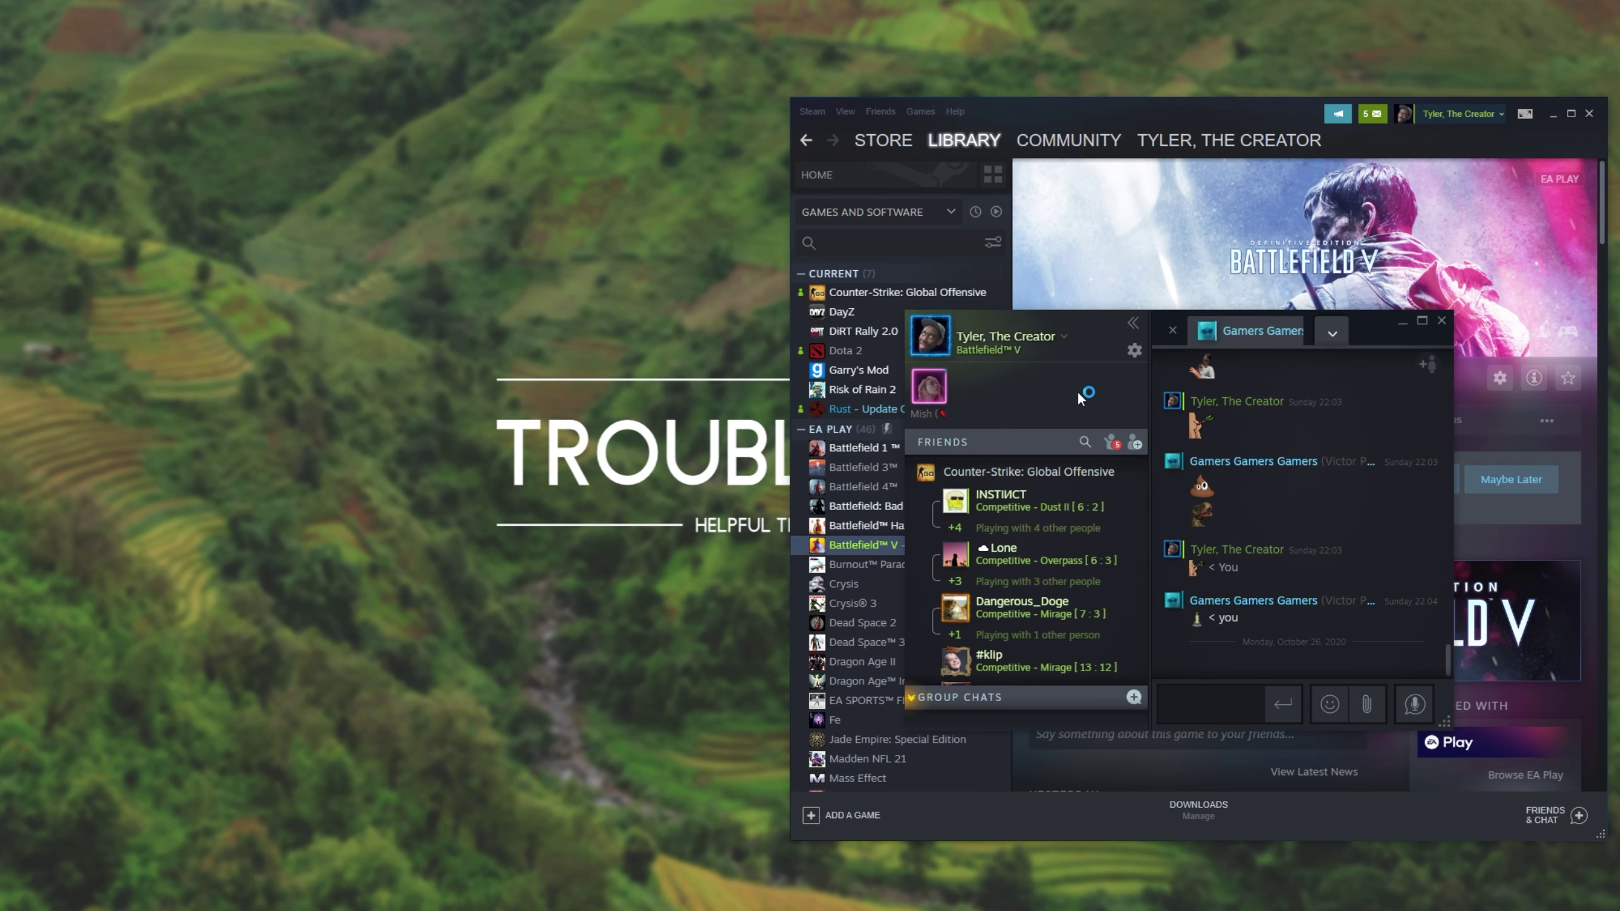
{"action": "left_click", "coordinate": [1401, 322]}
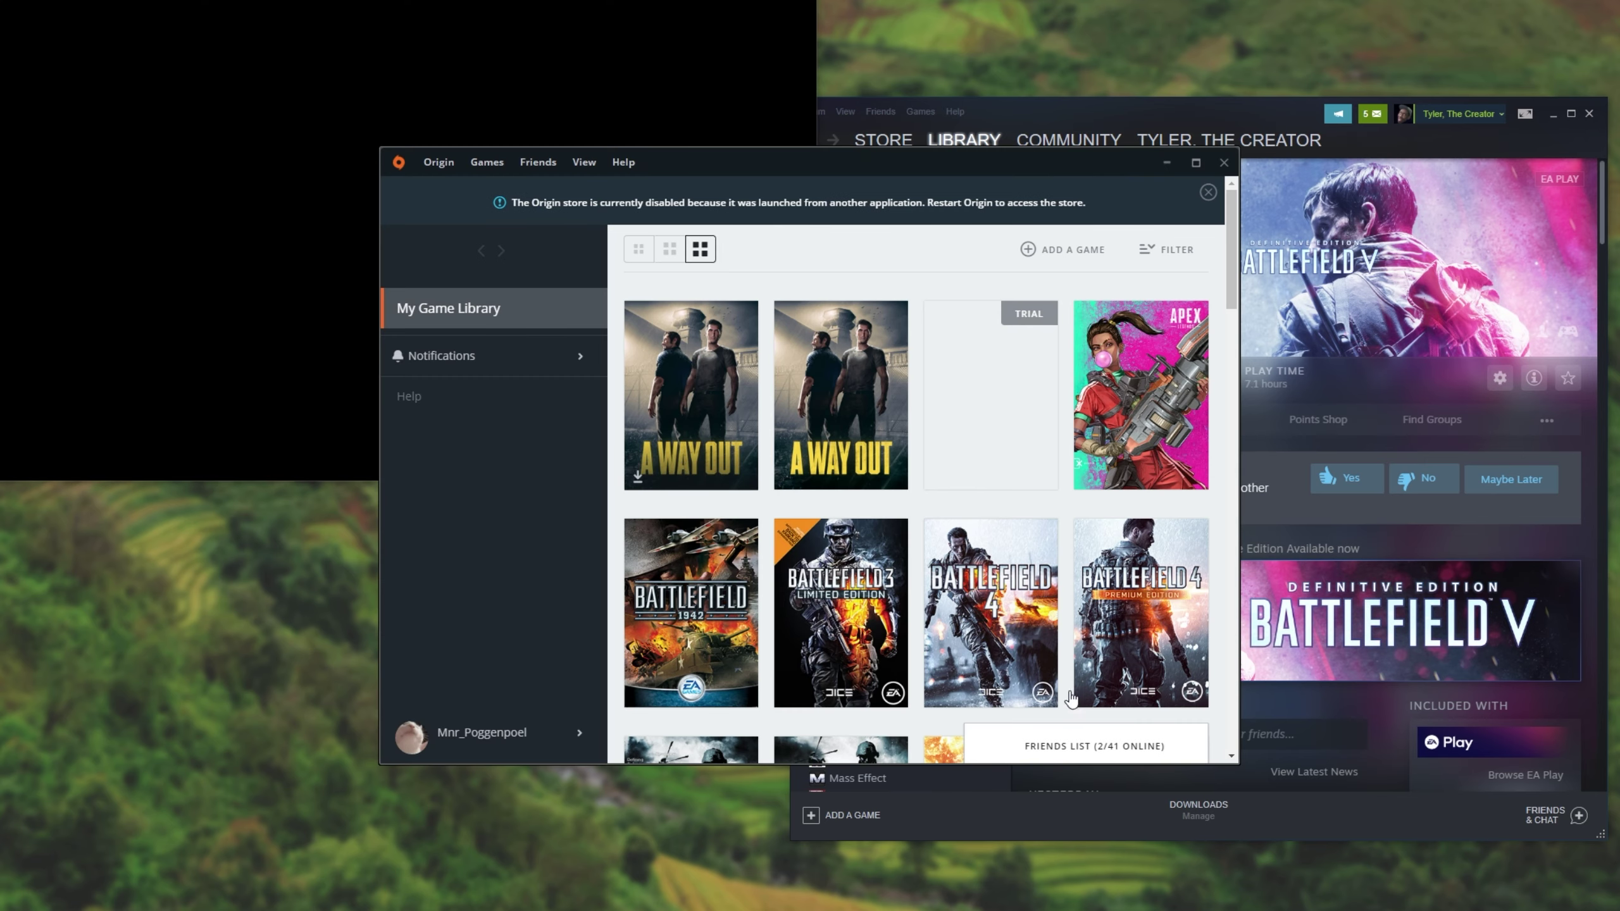
{"action": "left_click", "coordinate": [1046, 753]}
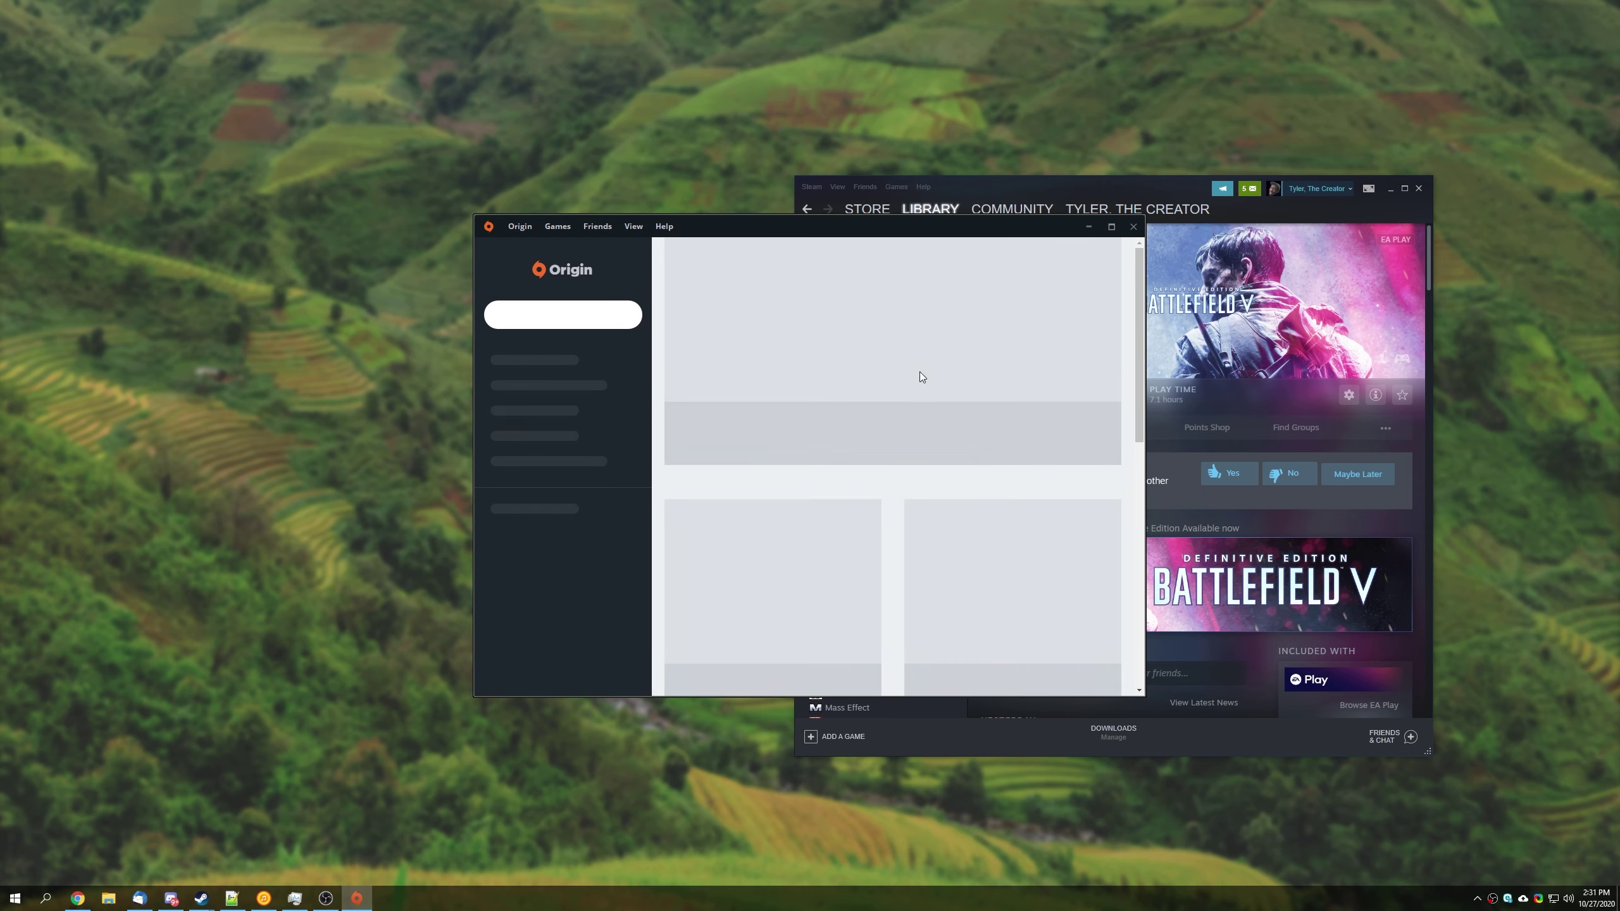
Step: Bring the Steam library window with Battlefield V in front of Origin
{"action": "left_click", "coordinate": [1196, 445]}
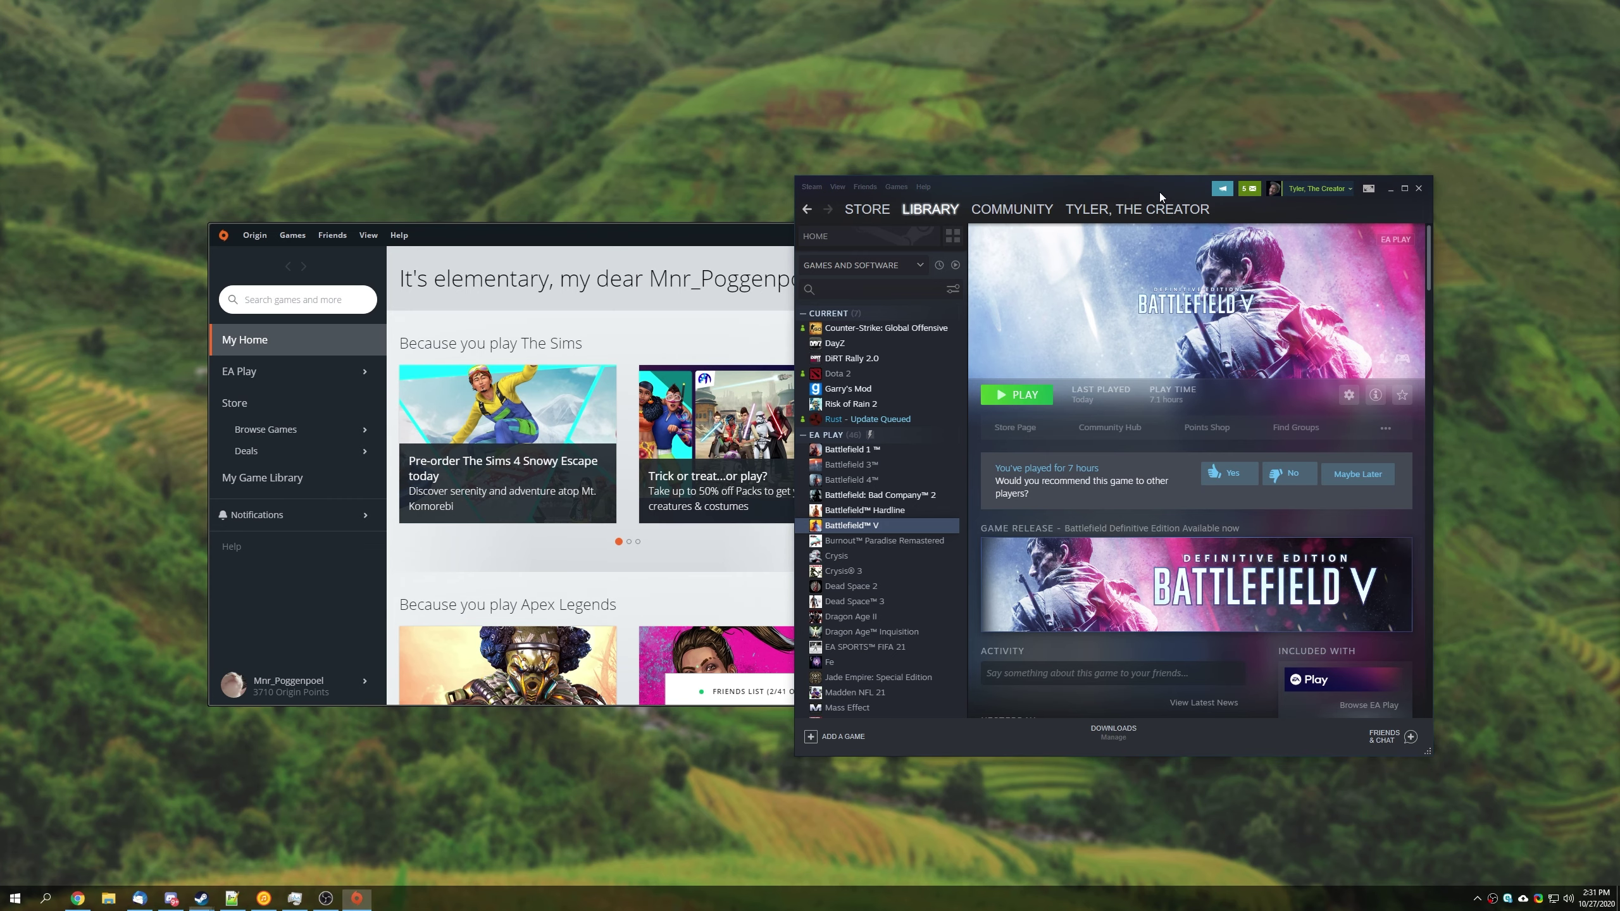
{"action": "left_click", "coordinate": [1086, 179]}
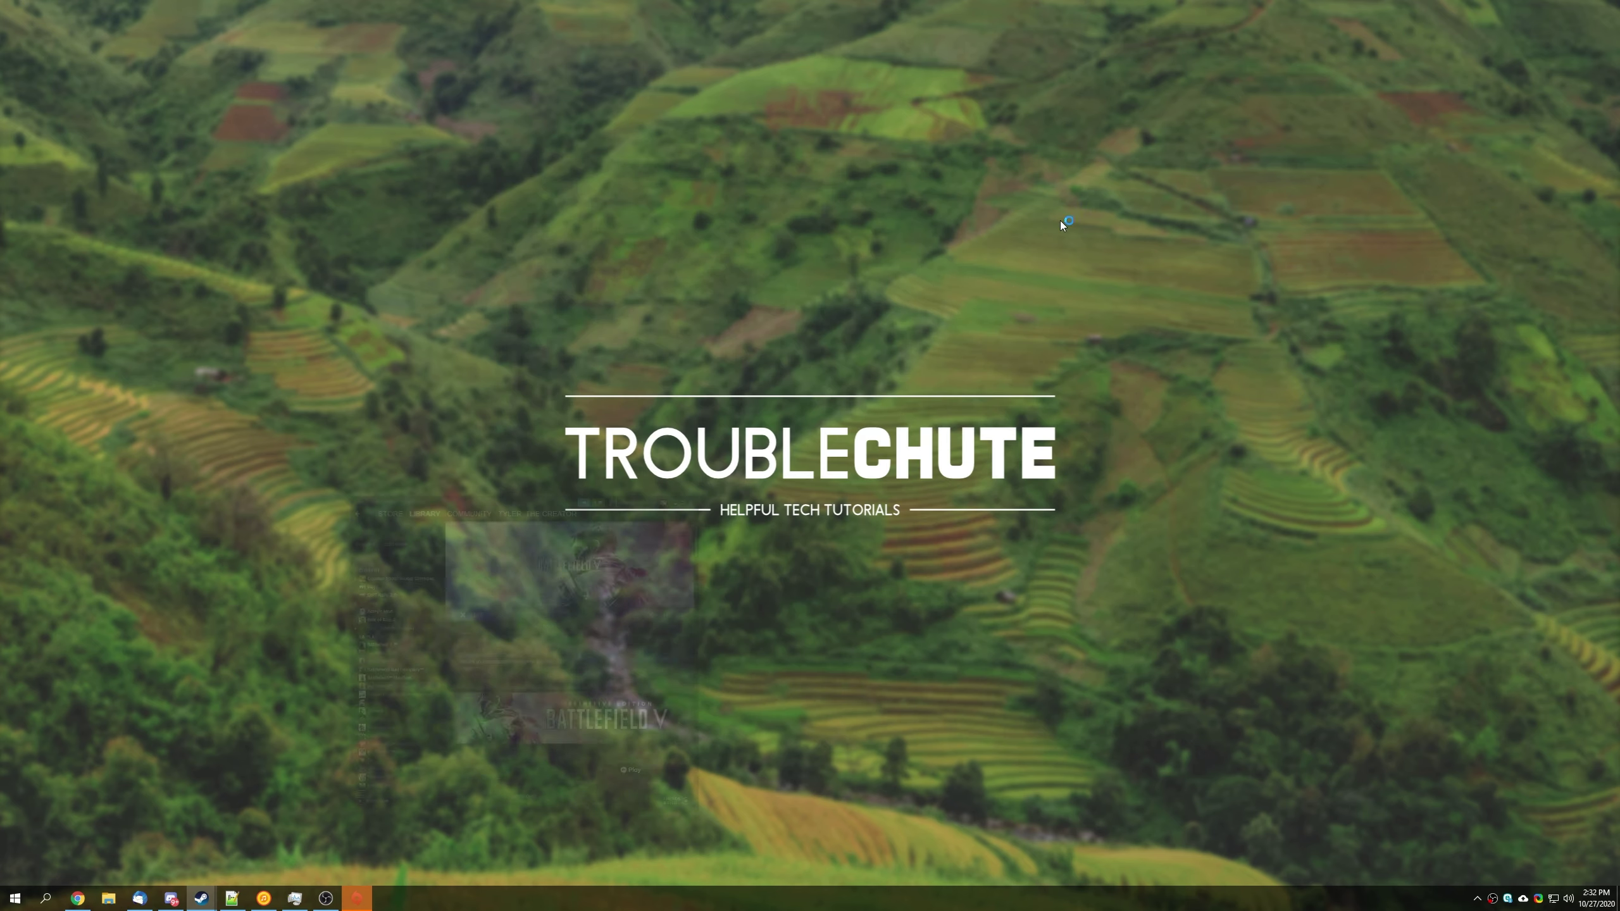